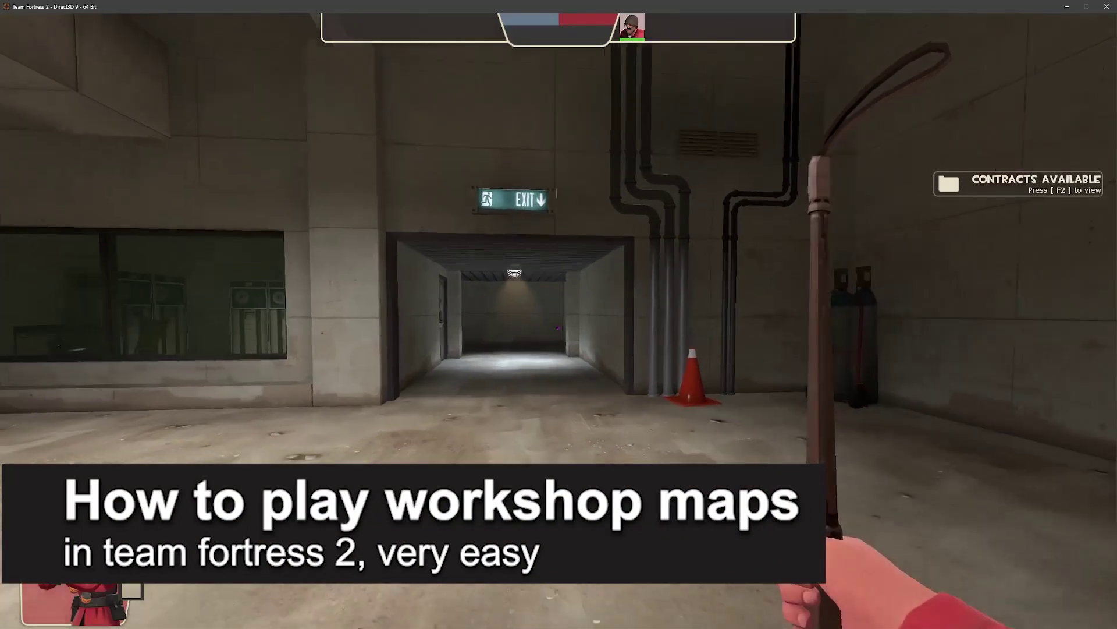
{"action": "key", "text": "w"}
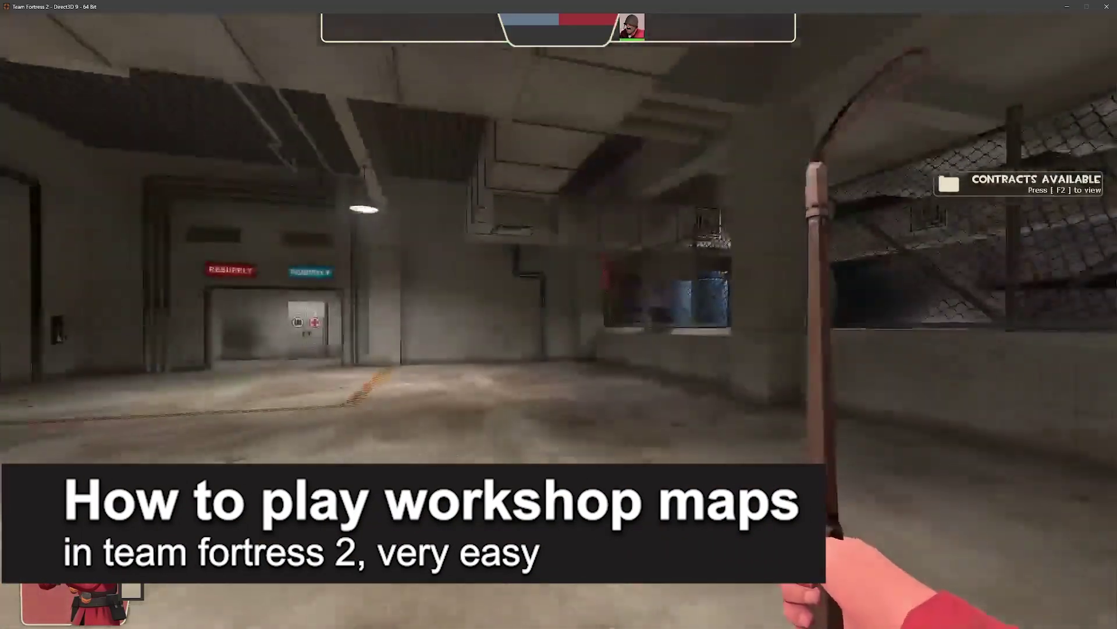
{"action": "key", "text": "1"}
{"action": "key", "text": "w"}
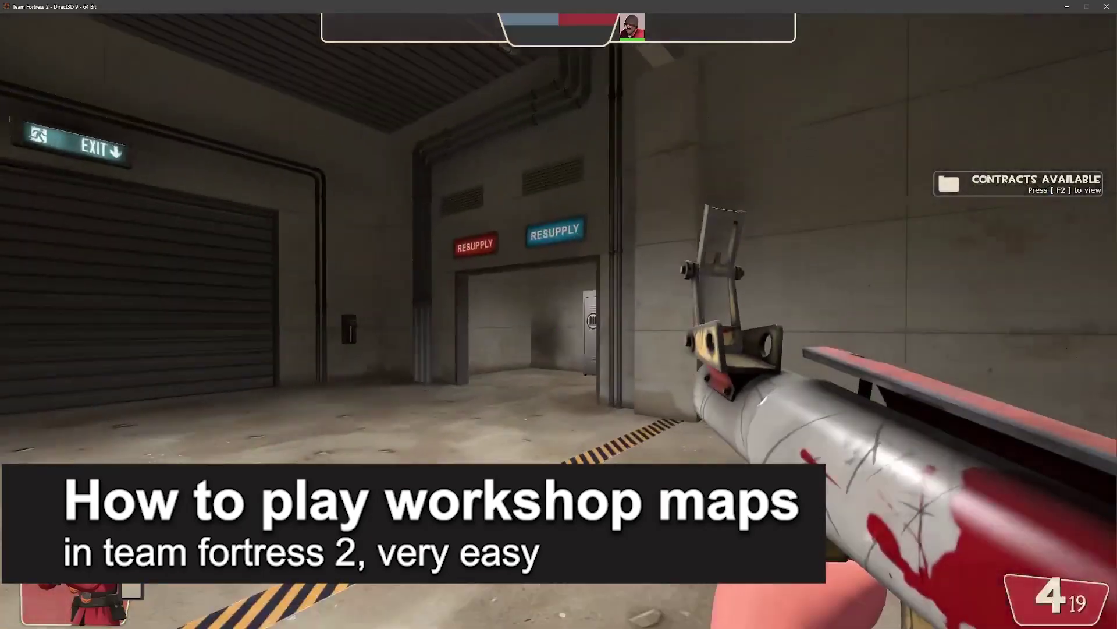
{"action": "key", "text": "w"}
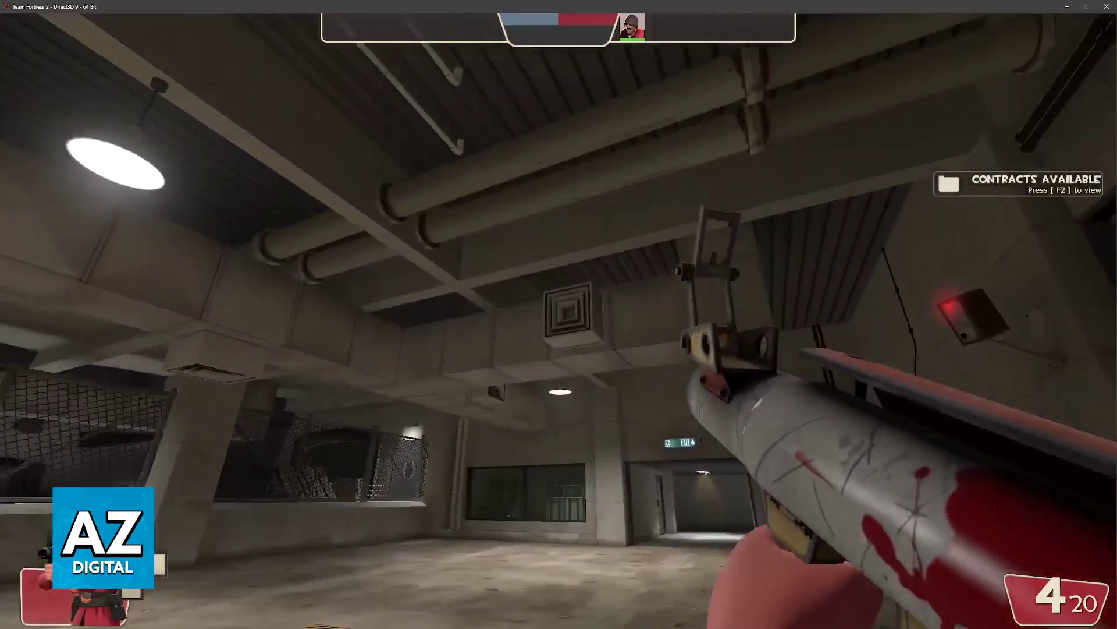
{"action": "left_click", "coordinate": [559, 315]}
{"action": "key", "text": "w"}
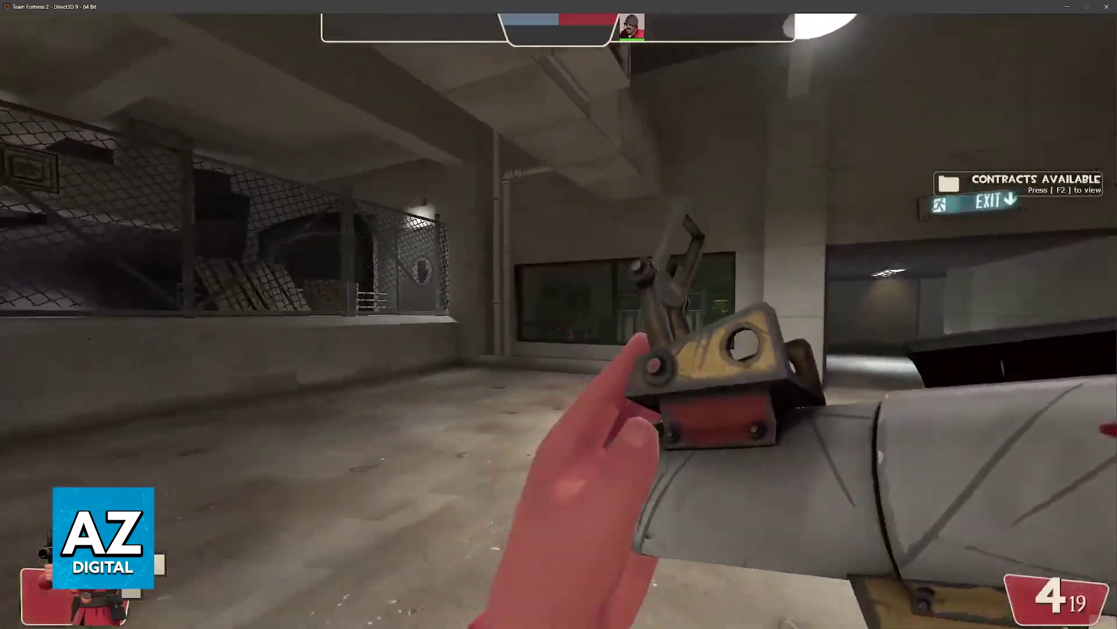
{"action": "key", "text": "w"}
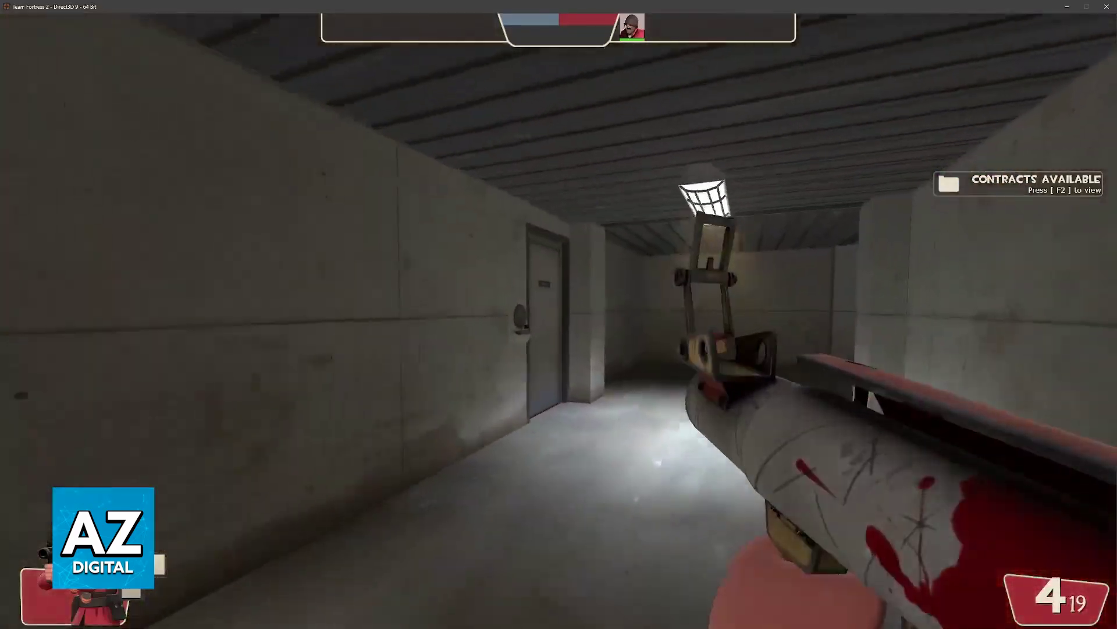
{"action": "key", "text": "w"}
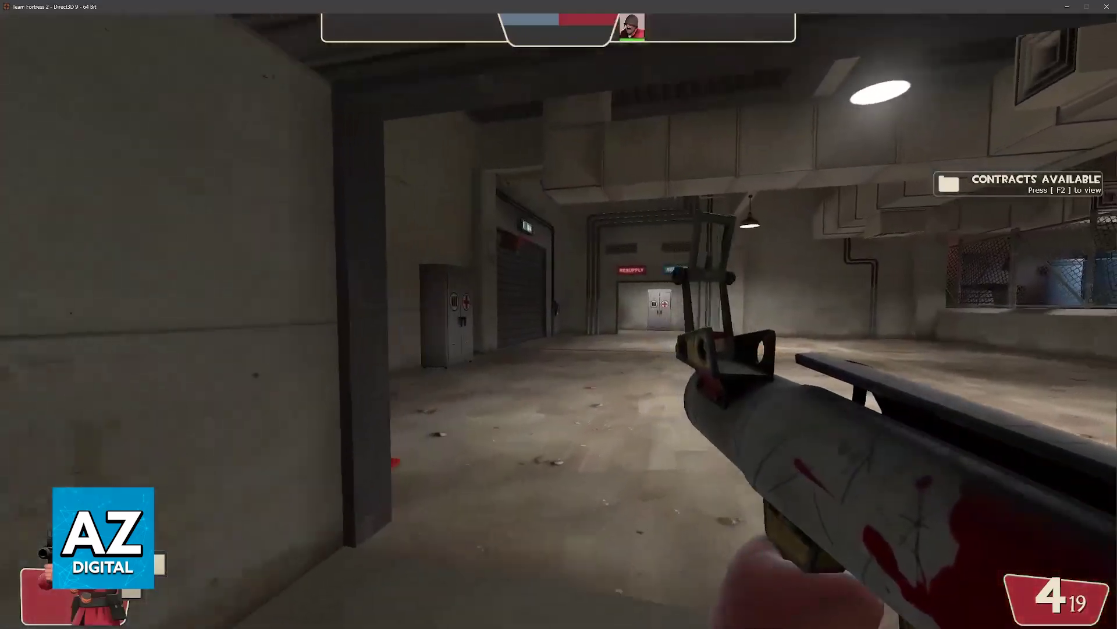
{"action": "key", "text": "w"}
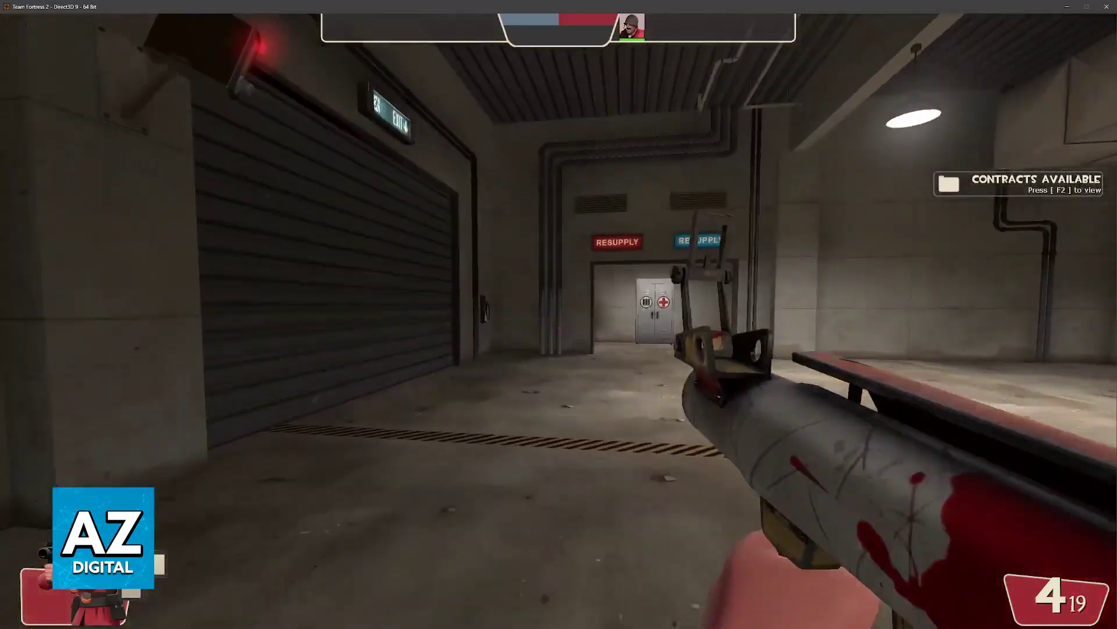
{"action": "key", "text": "w"}
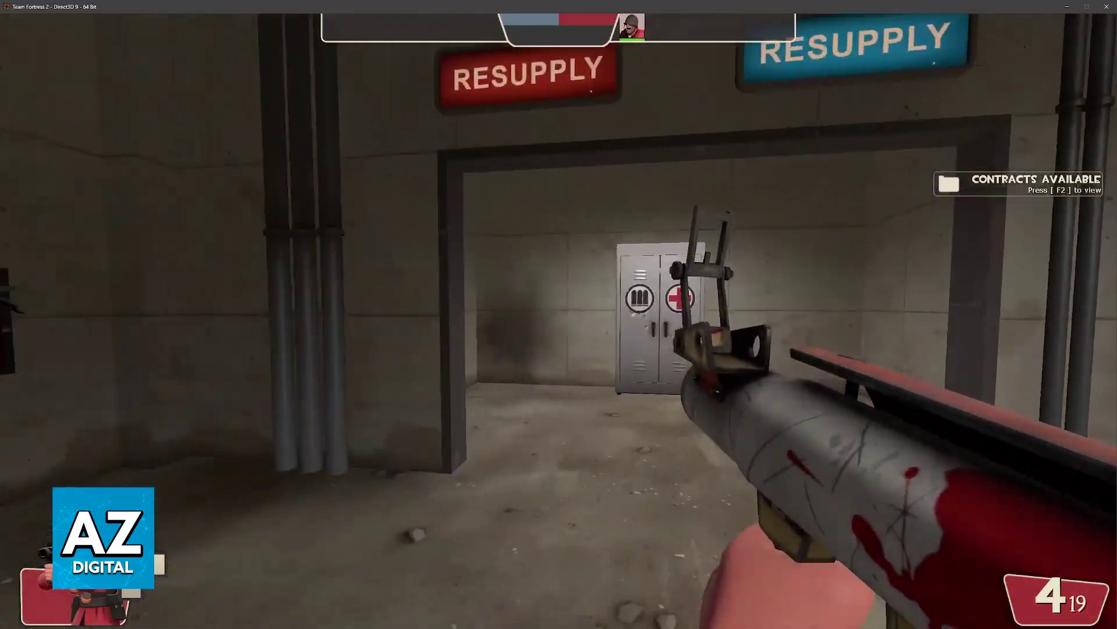
{"action": "key", "text": "s"}
{"action": "key", "text": "3"}
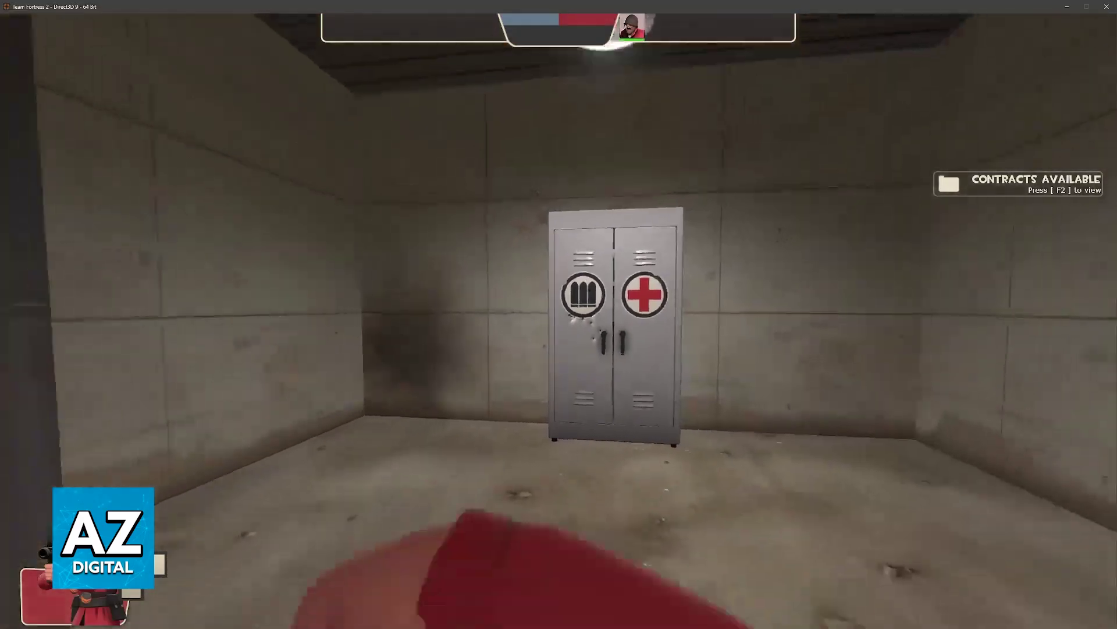
Open the Steam Workshop from the game's main menu and browse its community maps.
{"action": "key", "text": "Escape"}
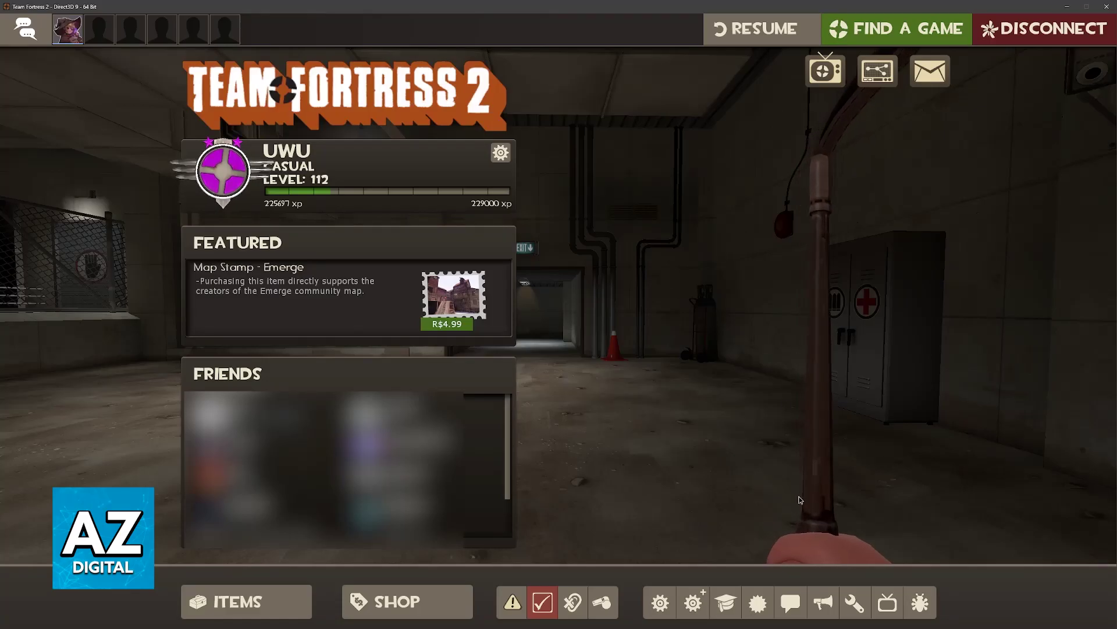
{"action": "left_click", "coordinate": [854, 604]}
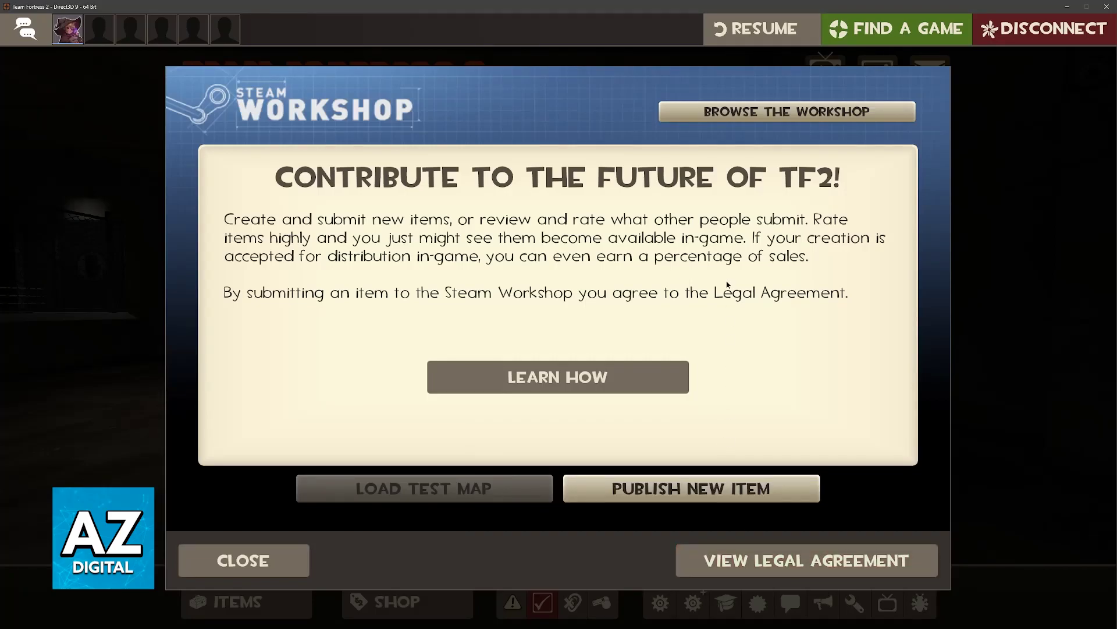
{"action": "left_click", "coordinate": [734, 116]}
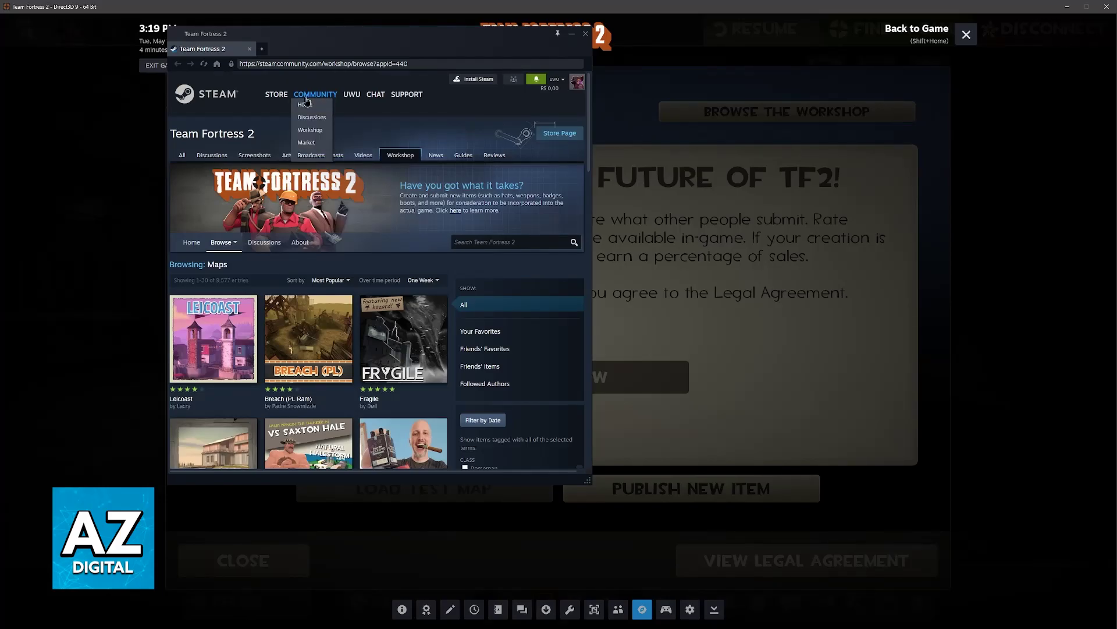
{"action": "scroll", "coordinate": [386, 243], "scroll_direction": "down", "scroll_amount": 2}
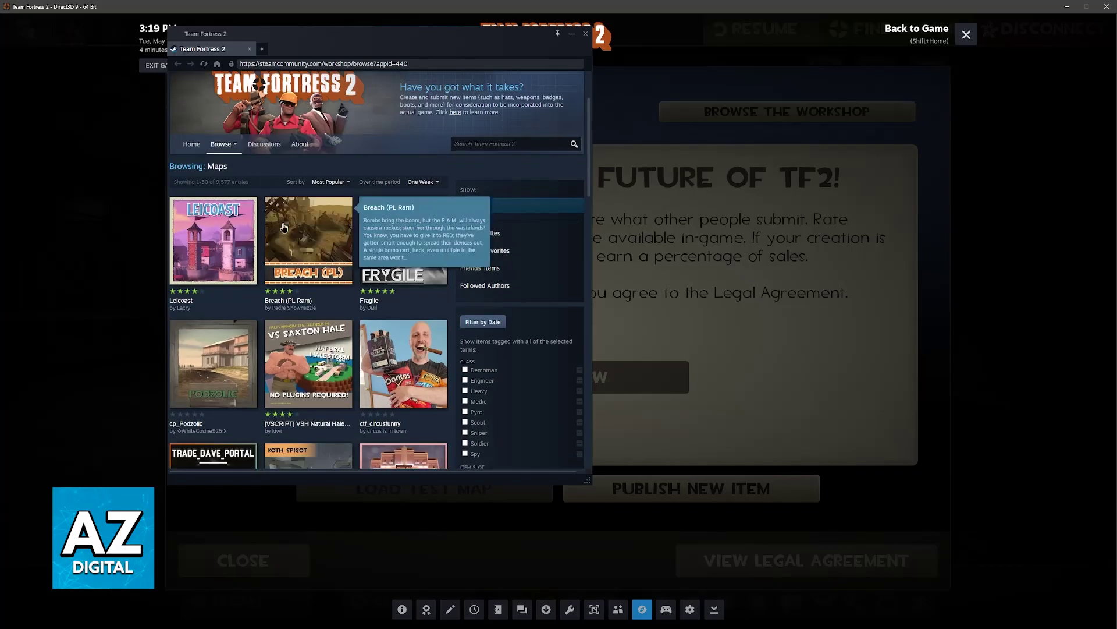
{"action": "left_click", "coordinate": [335, 183]}
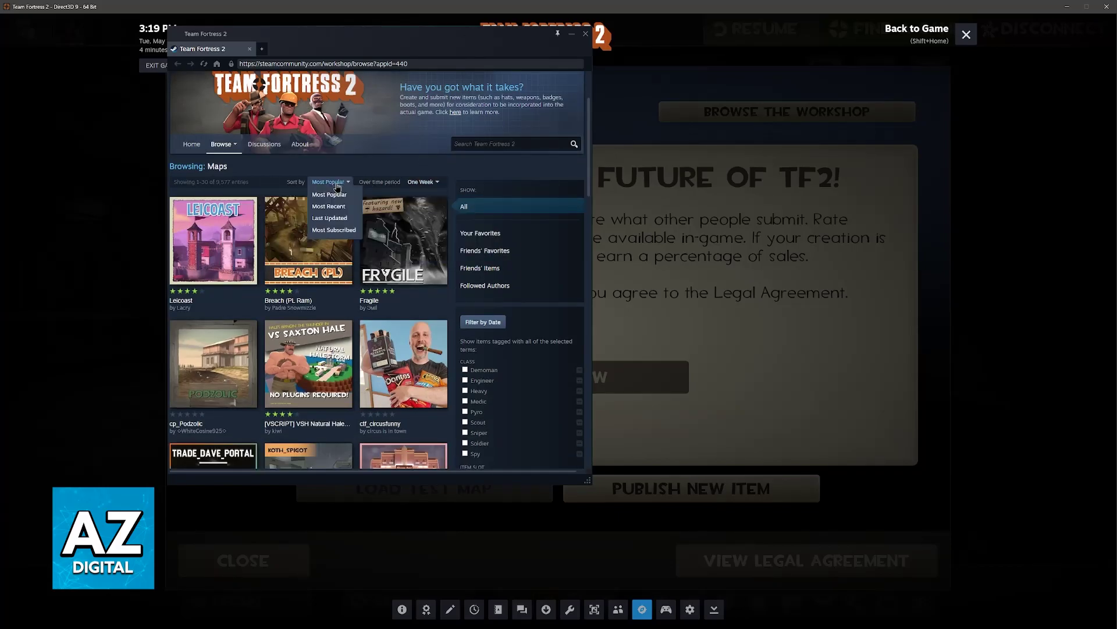
Subscribe to the Leicoast map and check its download in Steam.
{"action": "left_click", "coordinate": [229, 232]}
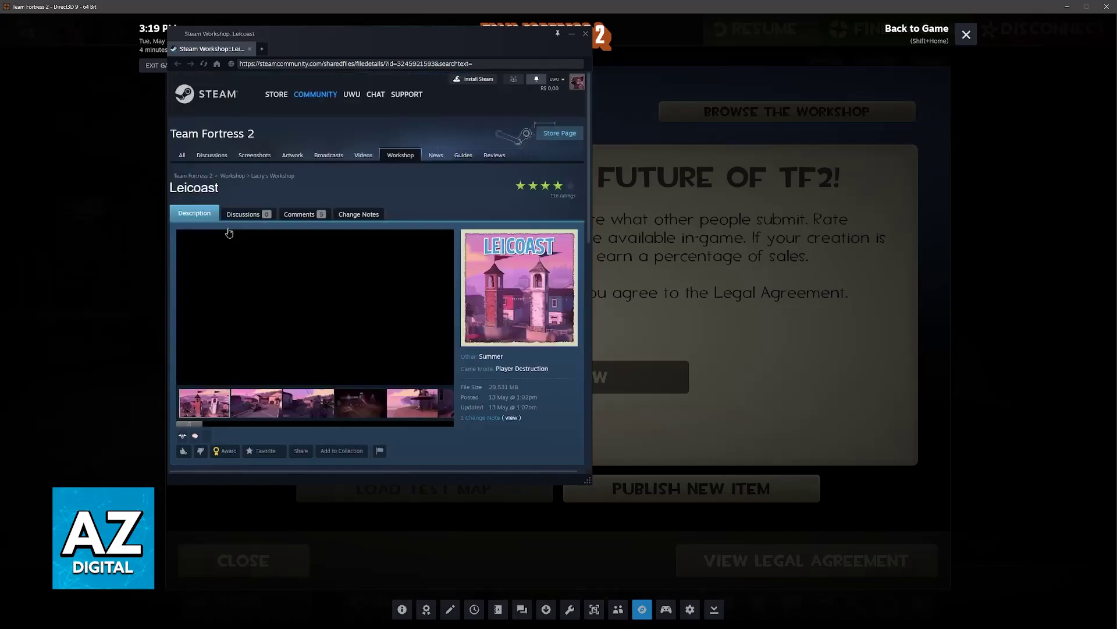
{"action": "scroll", "coordinate": [364, 324], "scroll_direction": "down", "scroll_amount": 2}
{"action": "scroll", "coordinate": [410, 384], "scroll_direction": "down", "scroll_amount": 1}
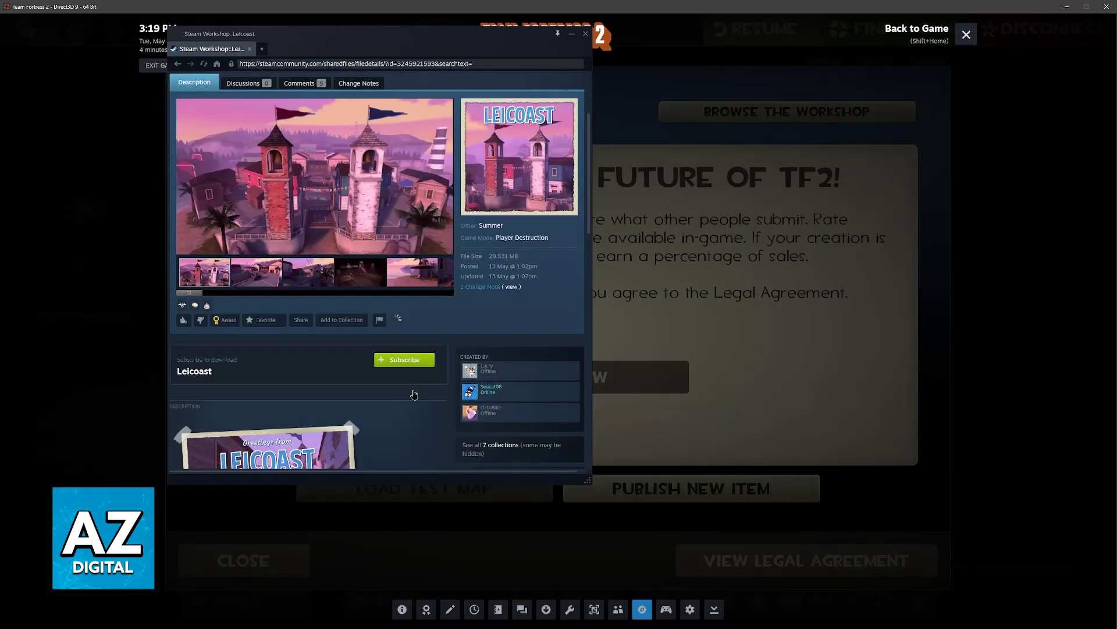
{"action": "left_click", "coordinate": [389, 361]}
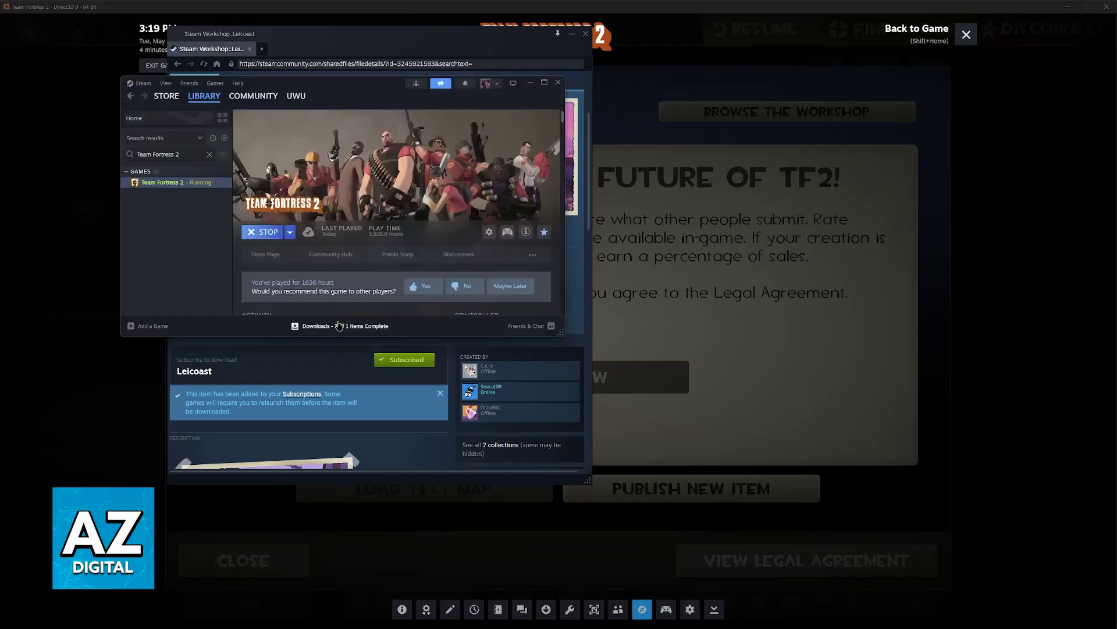
{"action": "left_click", "coordinate": [339, 326]}
{"action": "key", "text": "shift+Home"}
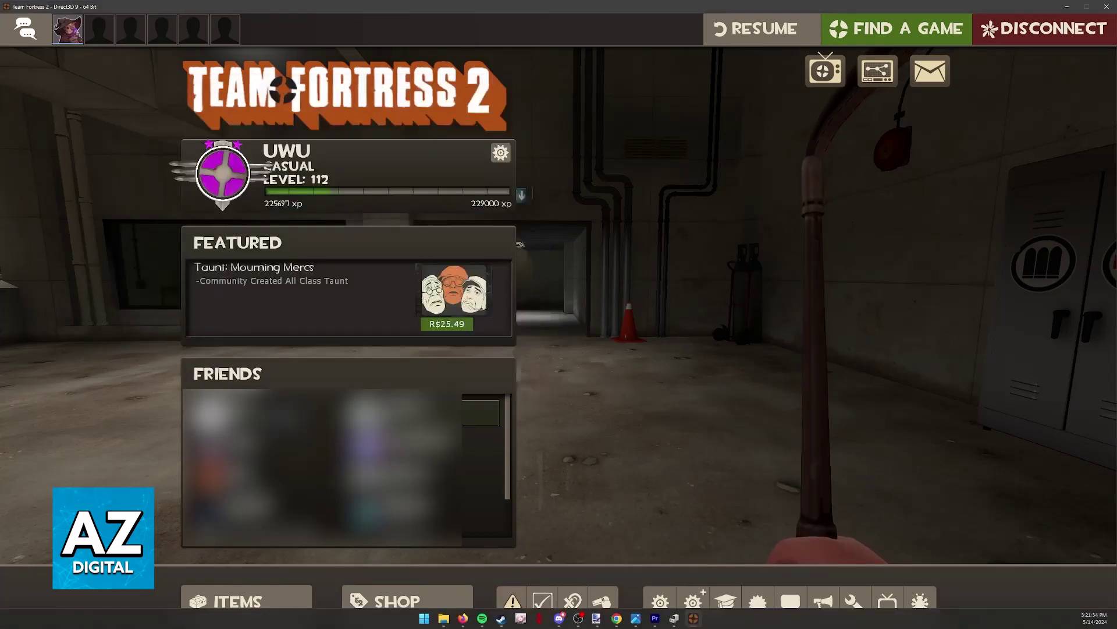
Switch to the Steam library and browse Team Fortress 2's local files.
{"action": "left_click", "coordinate": [501, 618]}
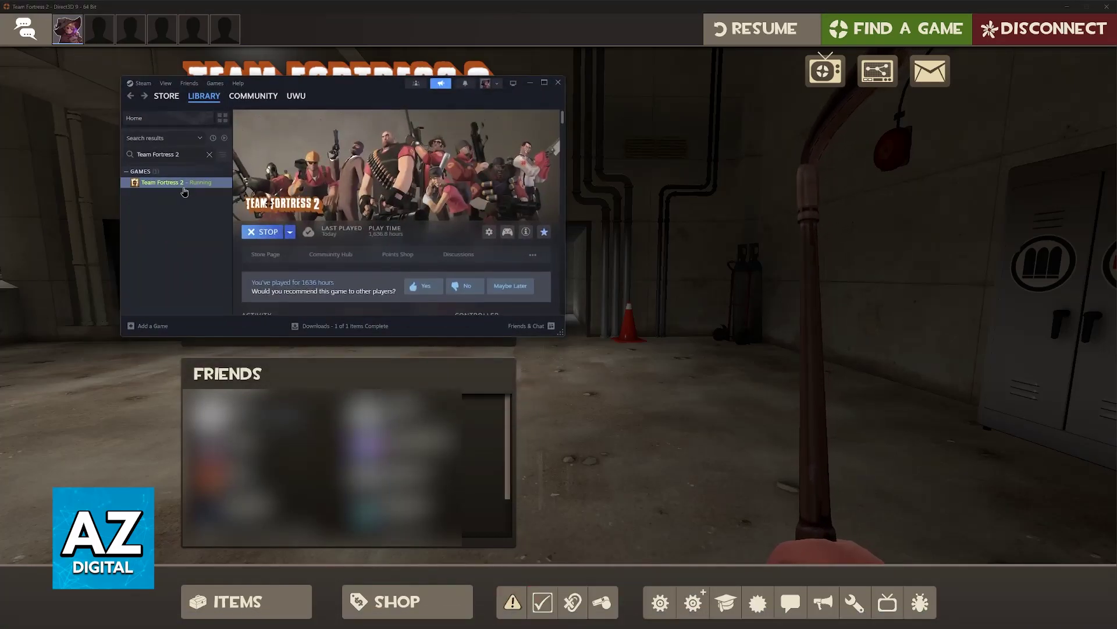
{"action": "right_click", "coordinate": [169, 188]}
{"action": "mouse_move", "coordinate": [221, 240]}
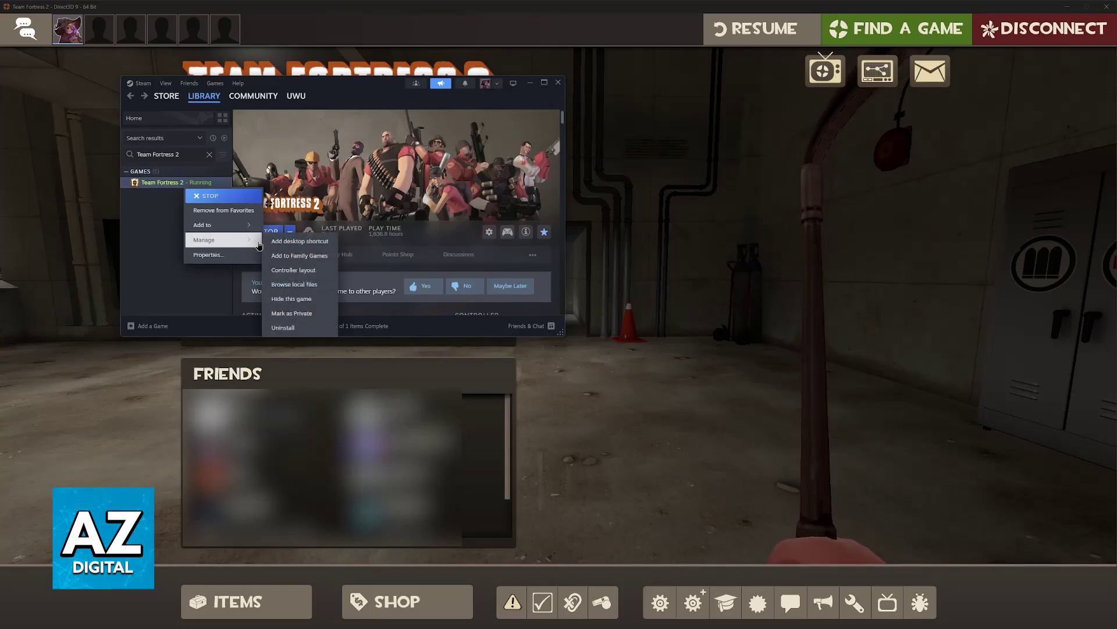
{"action": "left_click", "coordinate": [299, 286]}
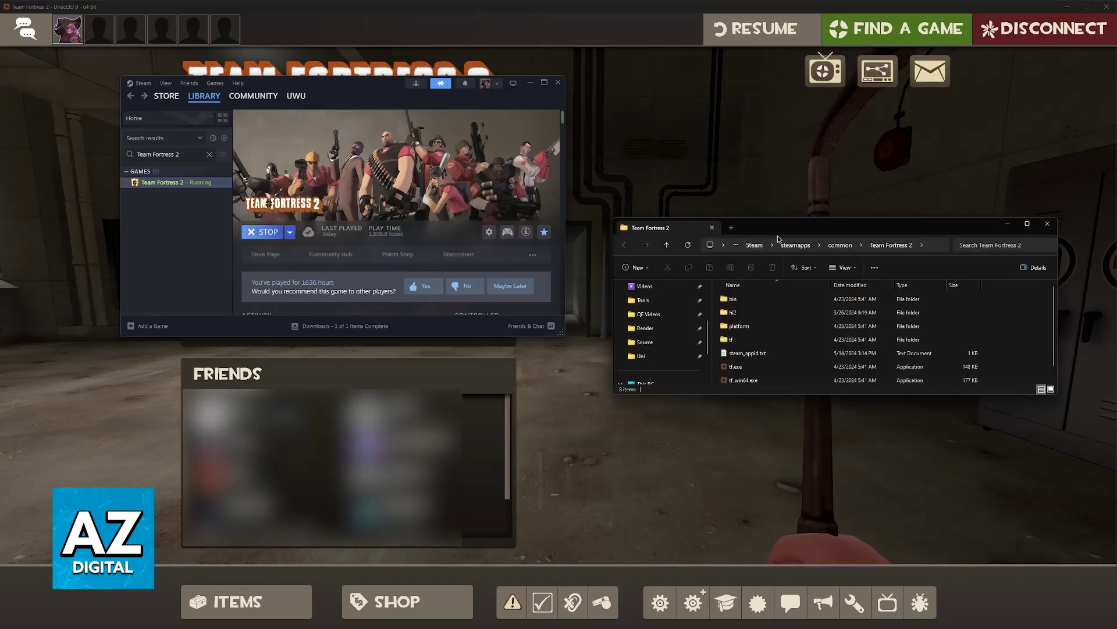
{"action": "left_click_drag", "start_coordinate": [780, 230], "coordinate": [672, 234]}
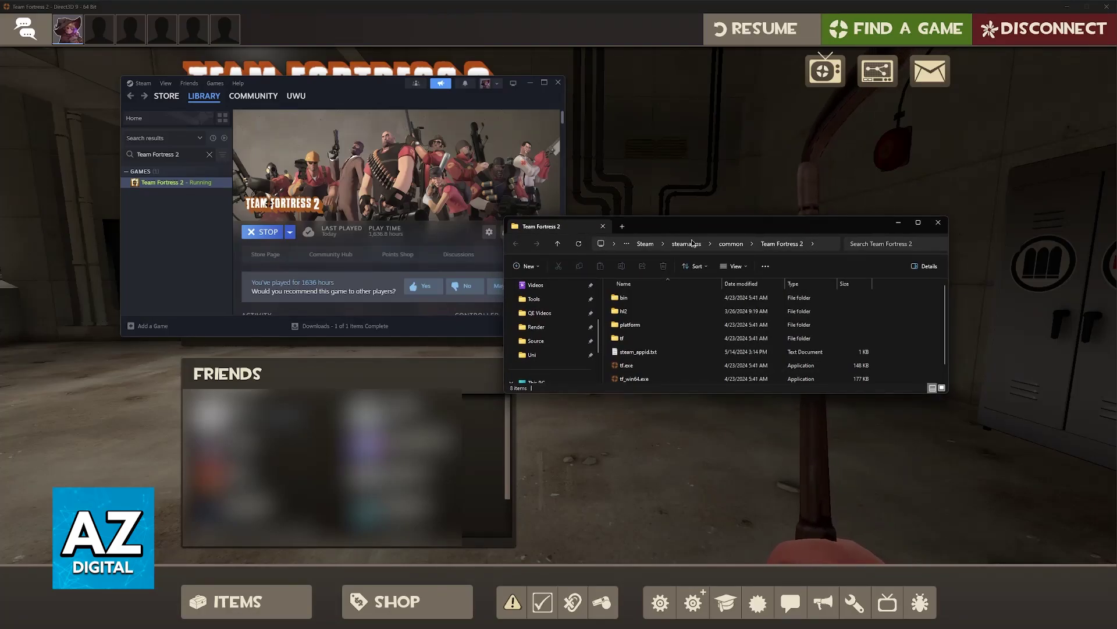
Navigate from the game folder to steamapps\workshop\content\440, which holds the subscribed Workshop items.
{"action": "left_click", "coordinate": [687, 243]}
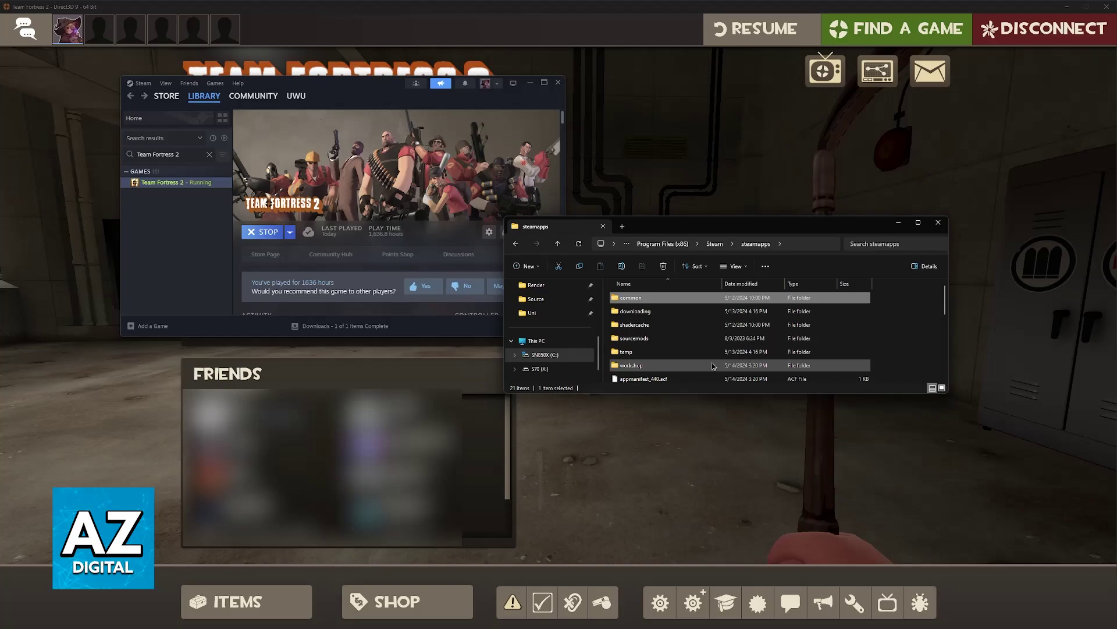
{"action": "double_click", "coordinate": [634, 365]}
{"action": "double_click", "coordinate": [628, 298]}
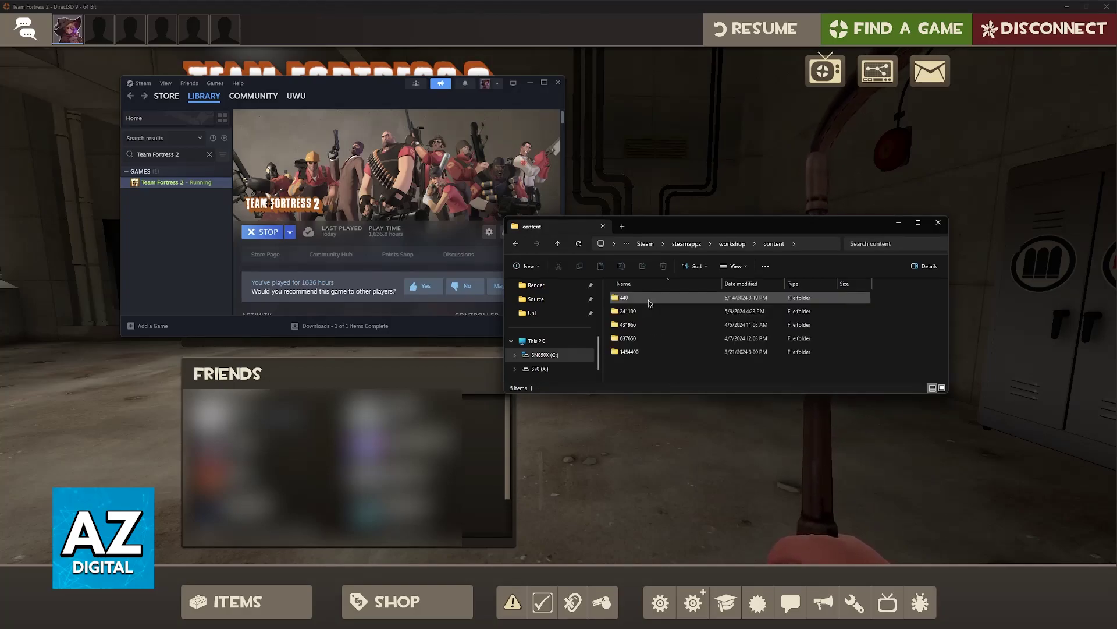
{"action": "left_click", "coordinate": [609, 300]}
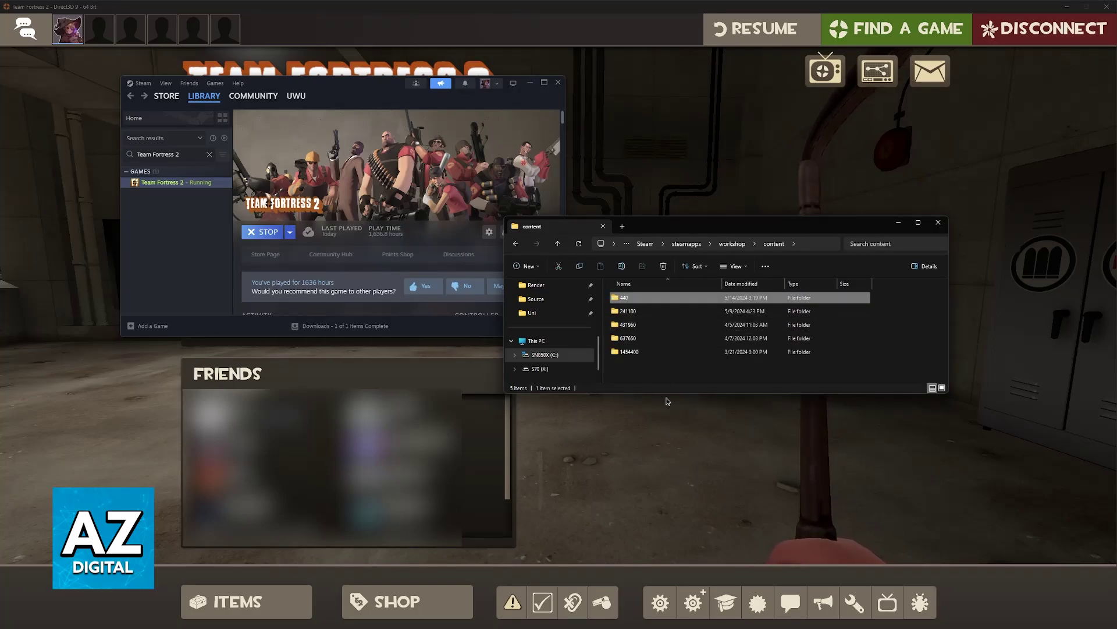
{"action": "double_click", "coordinate": [623, 298]}
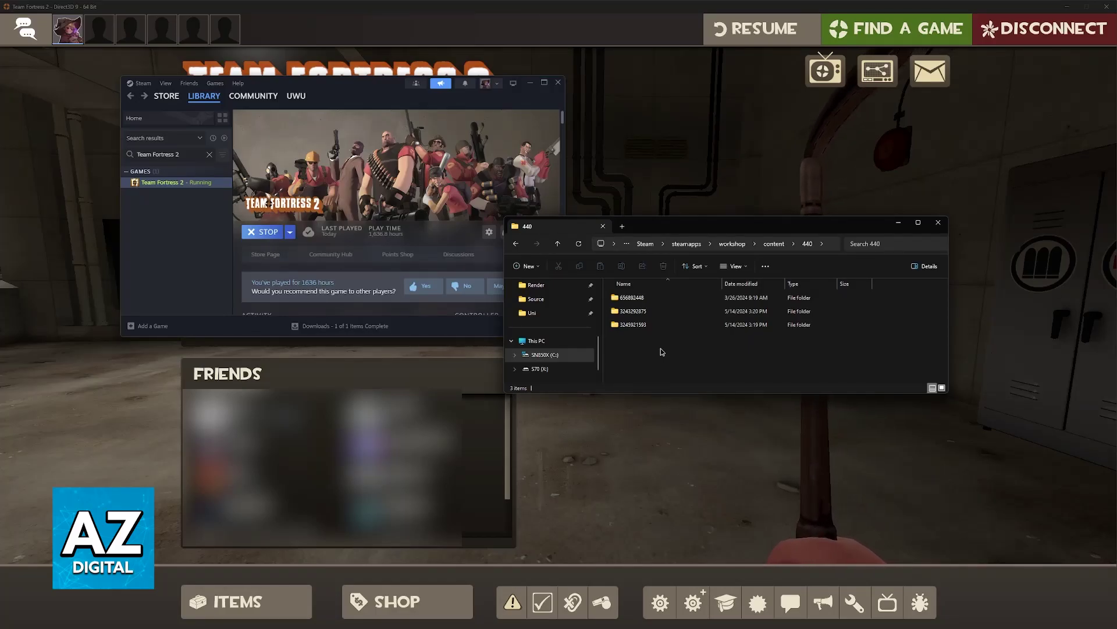
{"action": "left_click", "coordinate": [751, 284]}
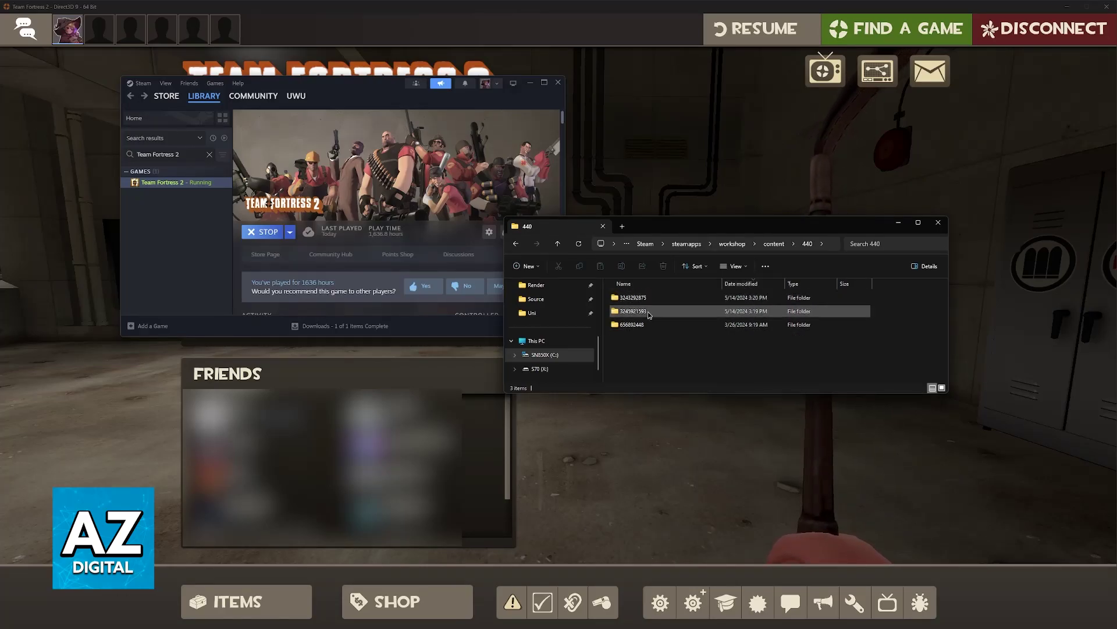
{"action": "mouse_move", "coordinate": [636, 310]}
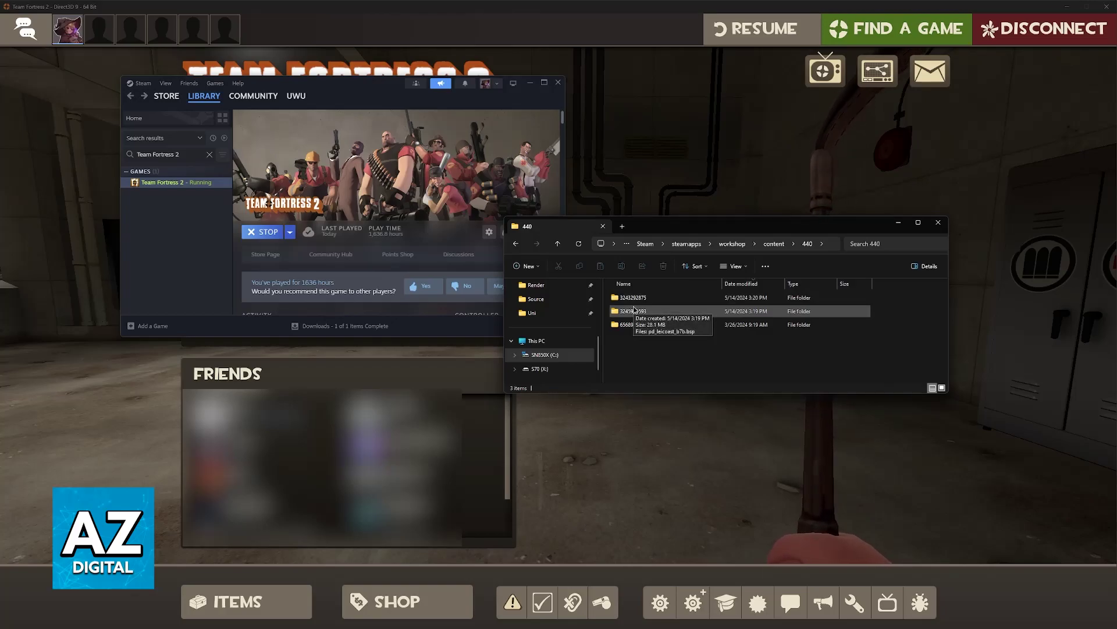
{"action": "double_click", "coordinate": [650, 313]}
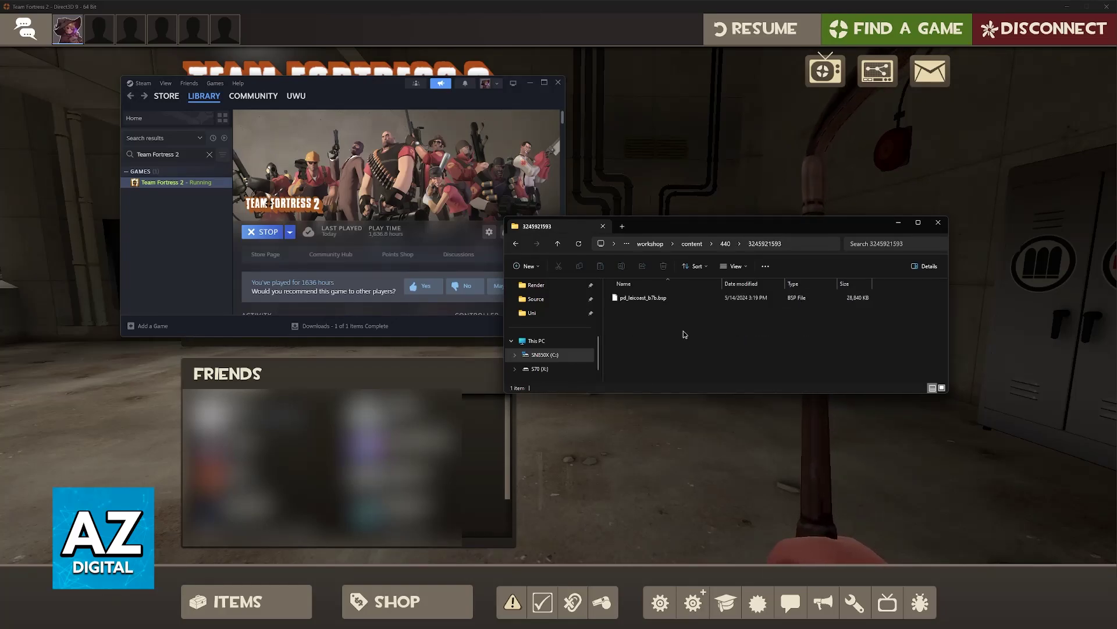
Copy the map file pd_leicoast_b7b.bsp.
{"action": "key", "text": "Down"}
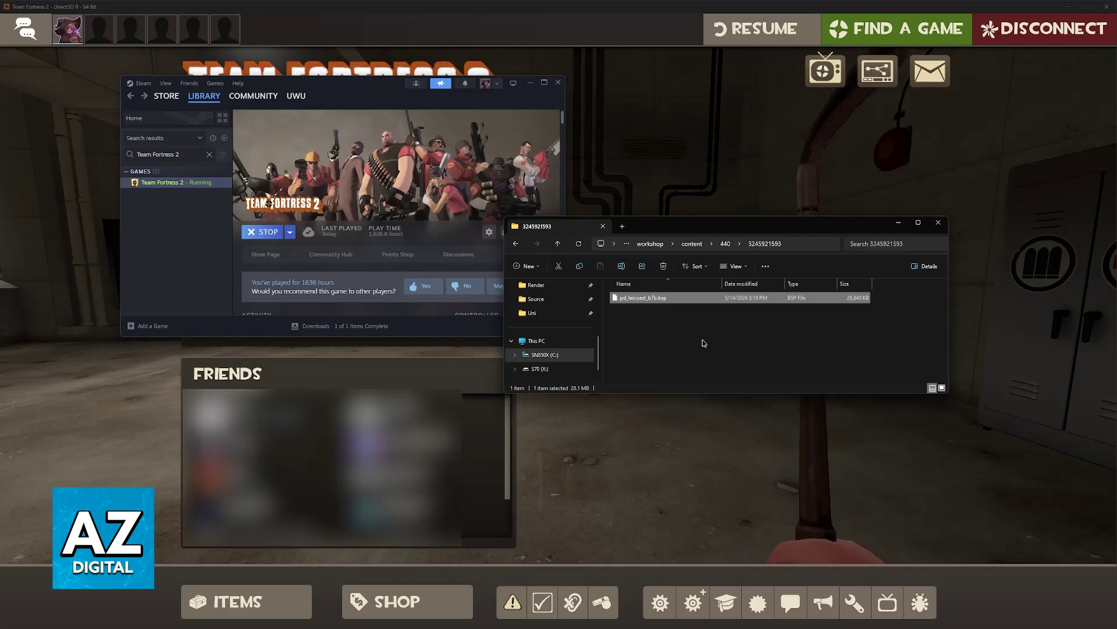
{"action": "key", "text": "ctrl+c"}
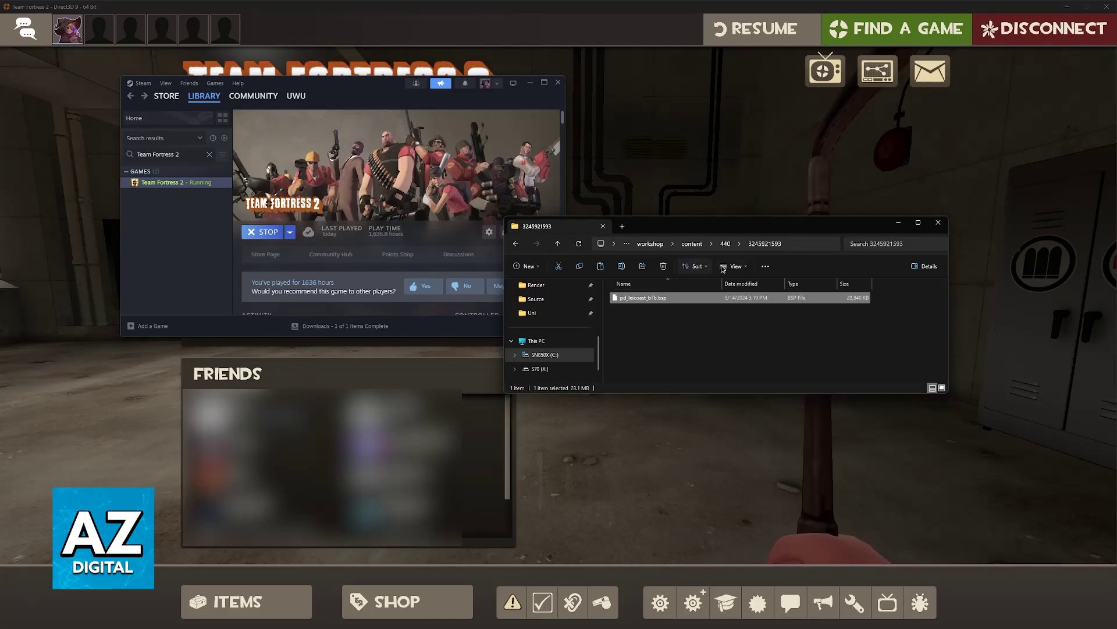
{"action": "right_click", "coordinate": [639, 299]}
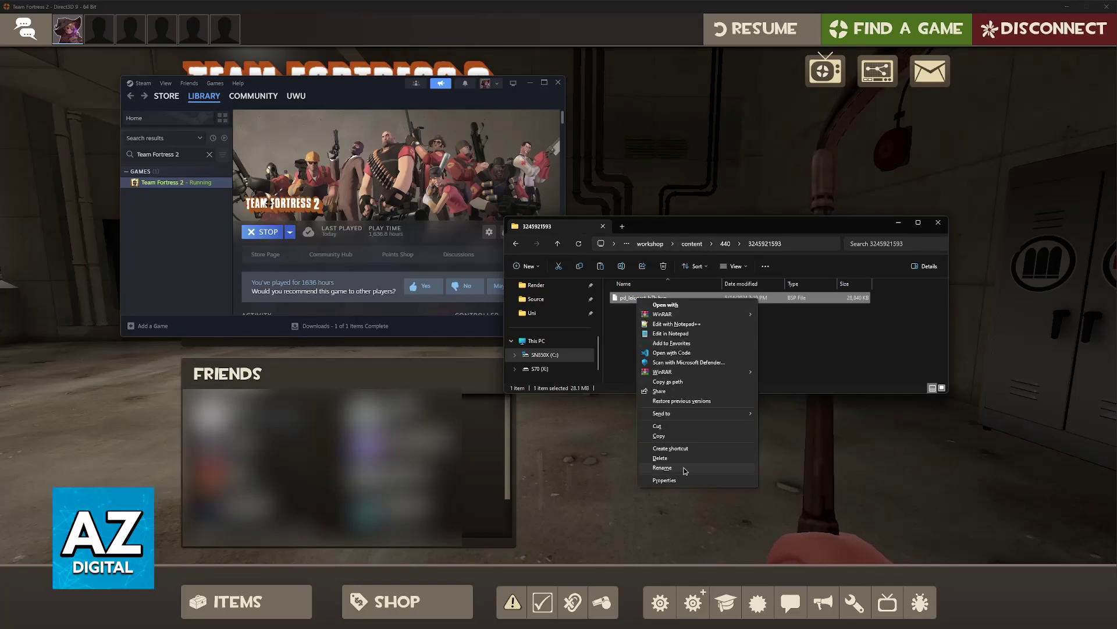
{"action": "left_click", "coordinate": [675, 441]}
Navigate back through steamapps to the common\Team Fortress 2\tf folder.
{"action": "left_click", "coordinate": [691, 244]}
{"action": "left_click", "coordinate": [732, 243]}
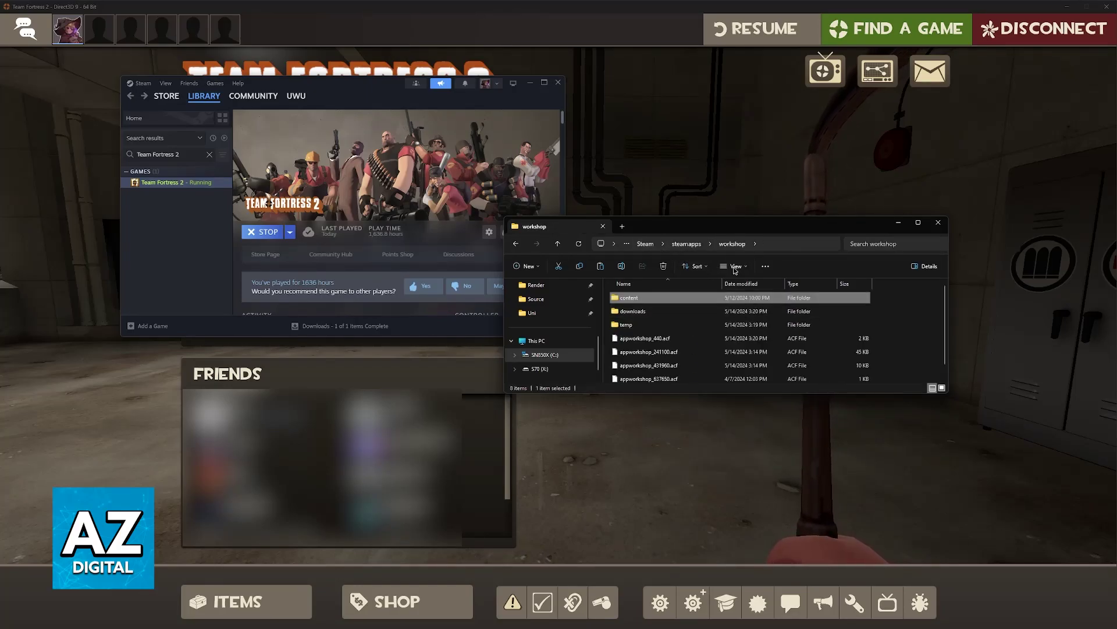
{"action": "left_click", "coordinate": [687, 243]}
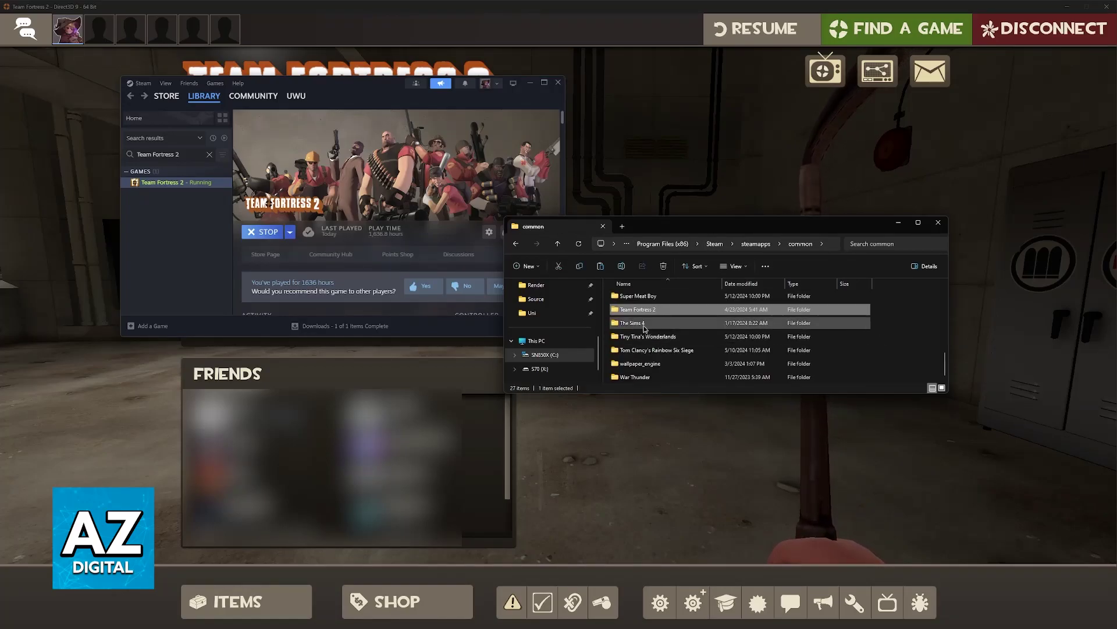
{"action": "double_click", "coordinate": [640, 298]}
{"action": "double_click", "coordinate": [634, 340]}
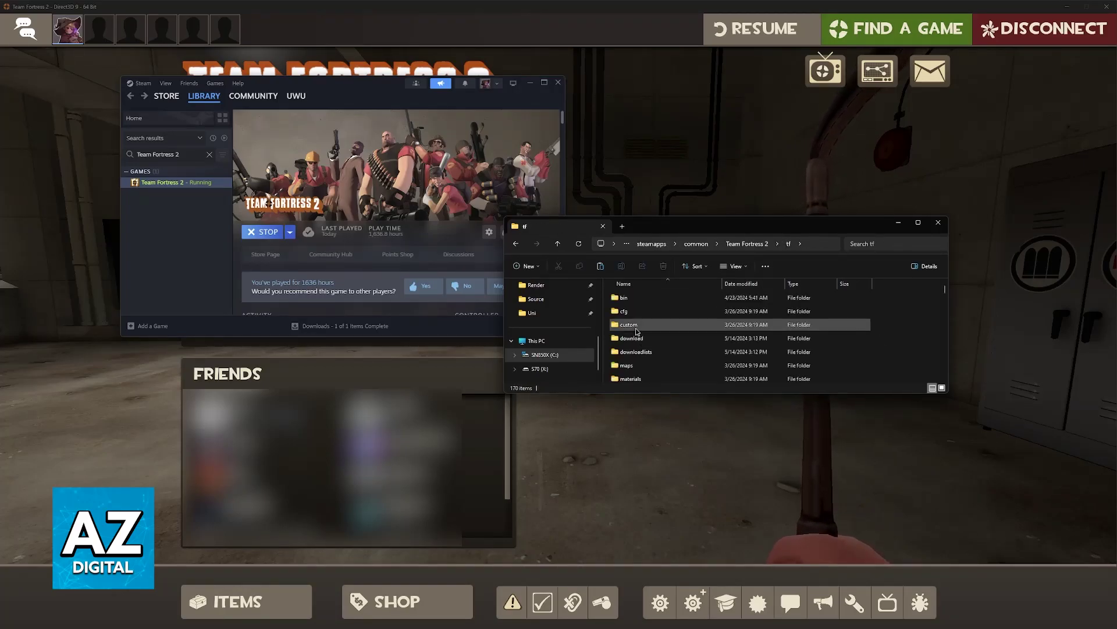
Open the maps folder inside tf and paste the copied pd_leicoast_b7b.bsp file into it.
{"action": "double_click", "coordinate": [636, 362]}
{"action": "double_click", "coordinate": [626, 365]}
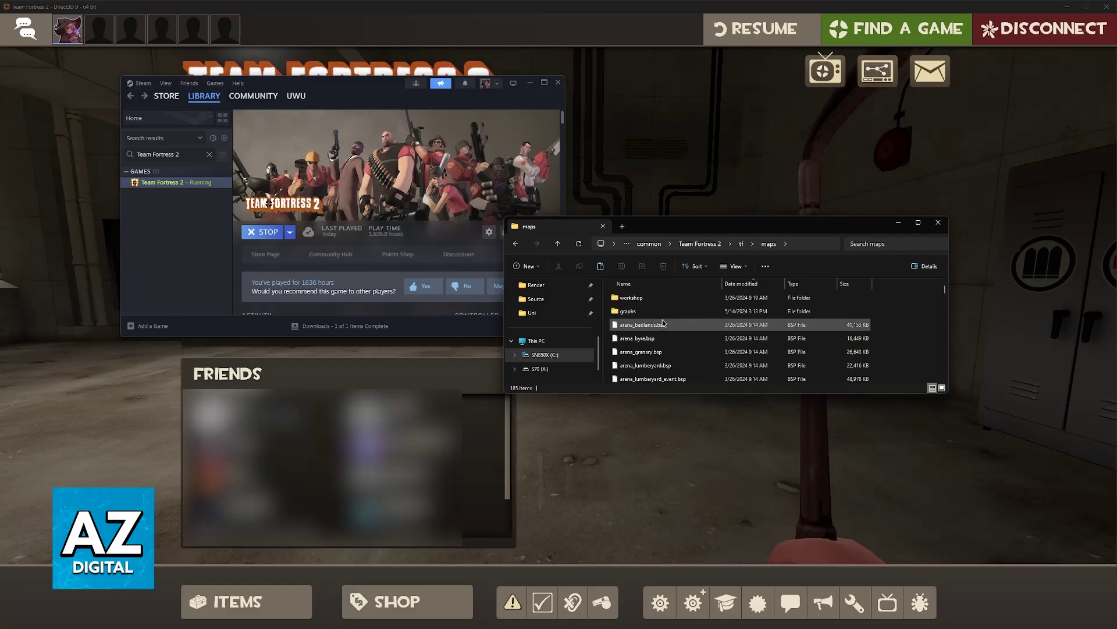
{"action": "key", "text": "ctrl+v"}
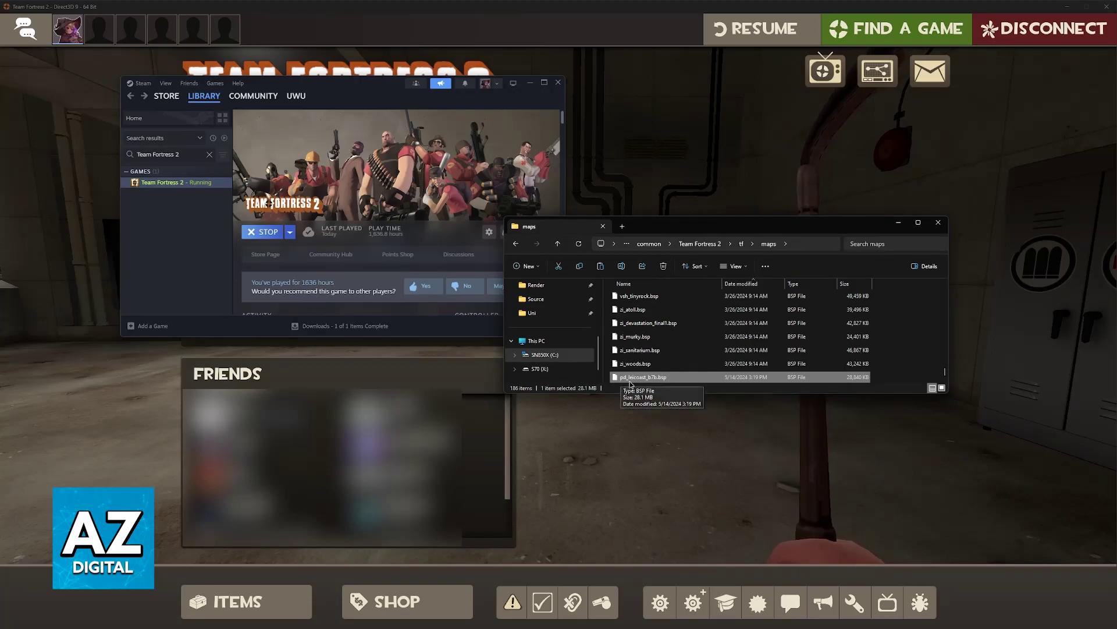
Switch back to Team Fortress 2 and open the Create Server dialog from the game mode selection.
{"action": "left_click", "coordinate": [647, 431]}
{"action": "left_click", "coordinate": [896, 29]}
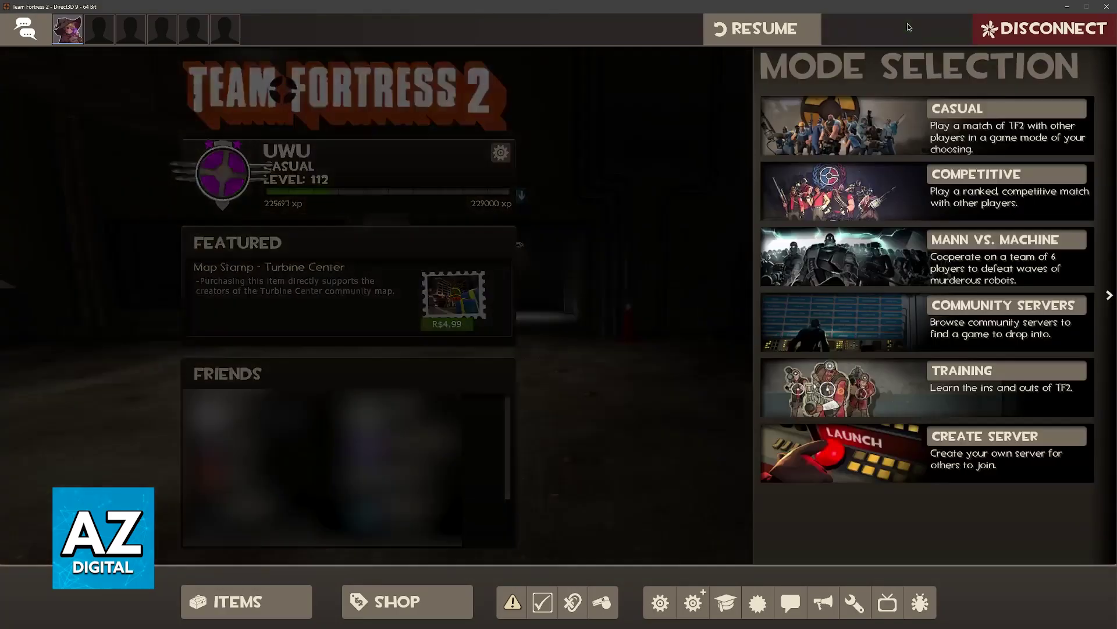
{"action": "left_click", "coordinate": [977, 443]}
Choose pd_leicoast_b7b as the server's map and start the server.
{"action": "left_click", "coordinate": [593, 268]}
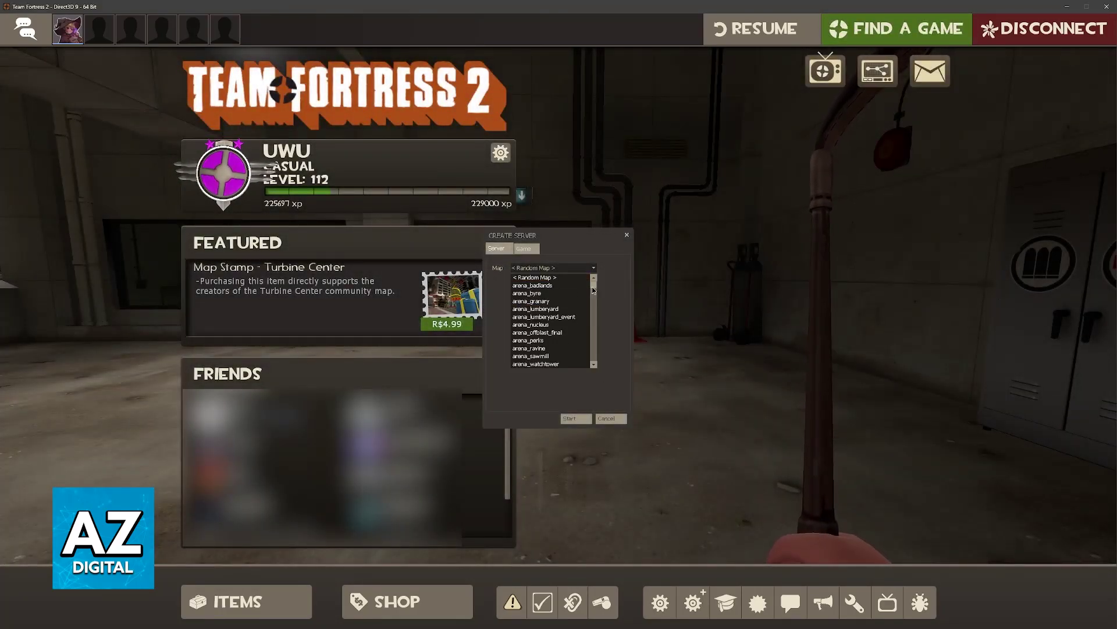
{"action": "left_click_drag", "start_coordinate": [593, 289], "coordinate": [598, 339]}
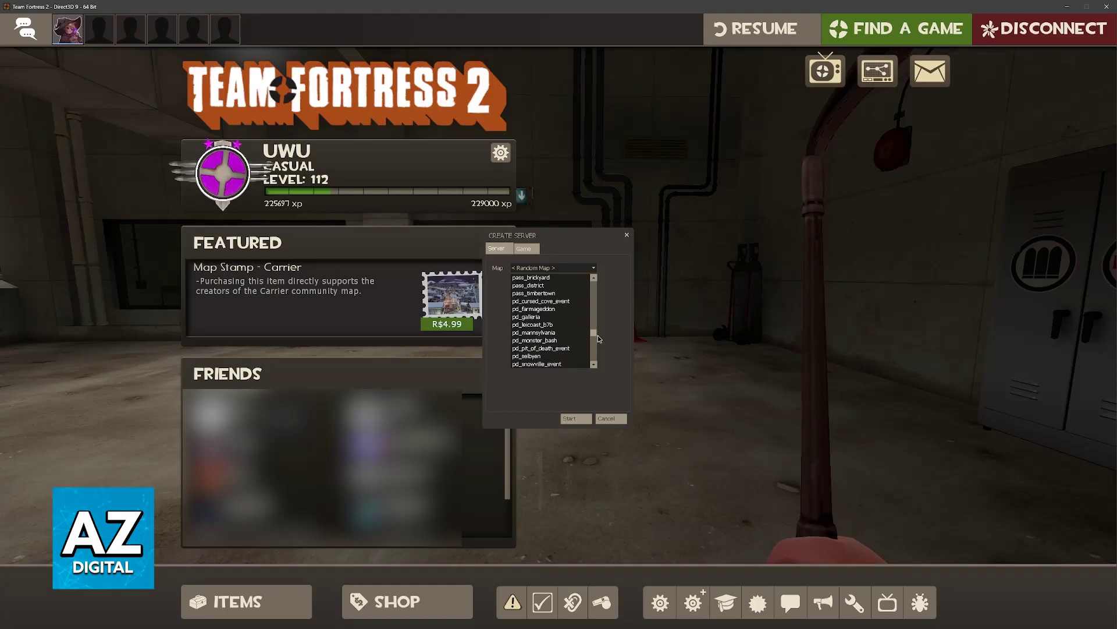
{"action": "left_click", "coordinate": [542, 325]}
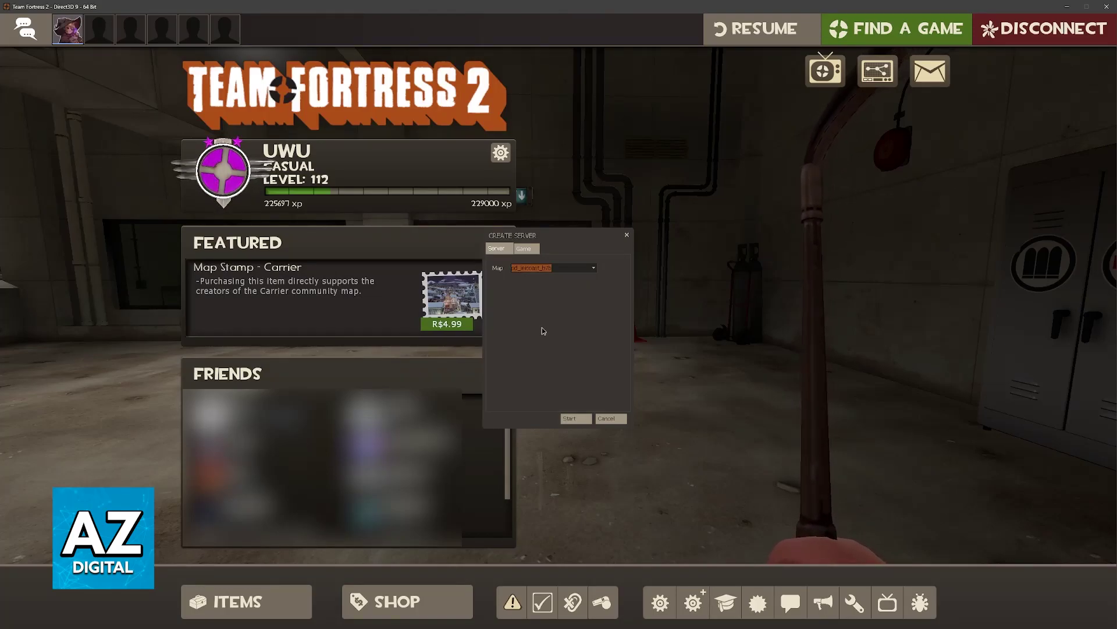
{"action": "left_click", "coordinate": [519, 269]}
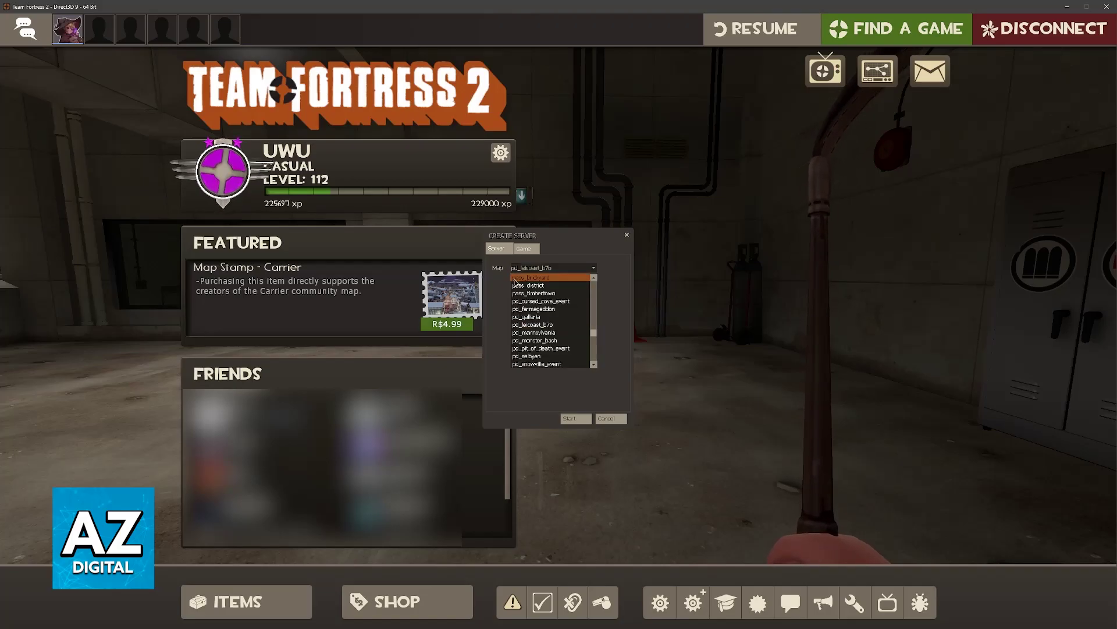
{"action": "left_click", "coordinate": [541, 324]}
{"action": "left_click", "coordinate": [576, 419]}
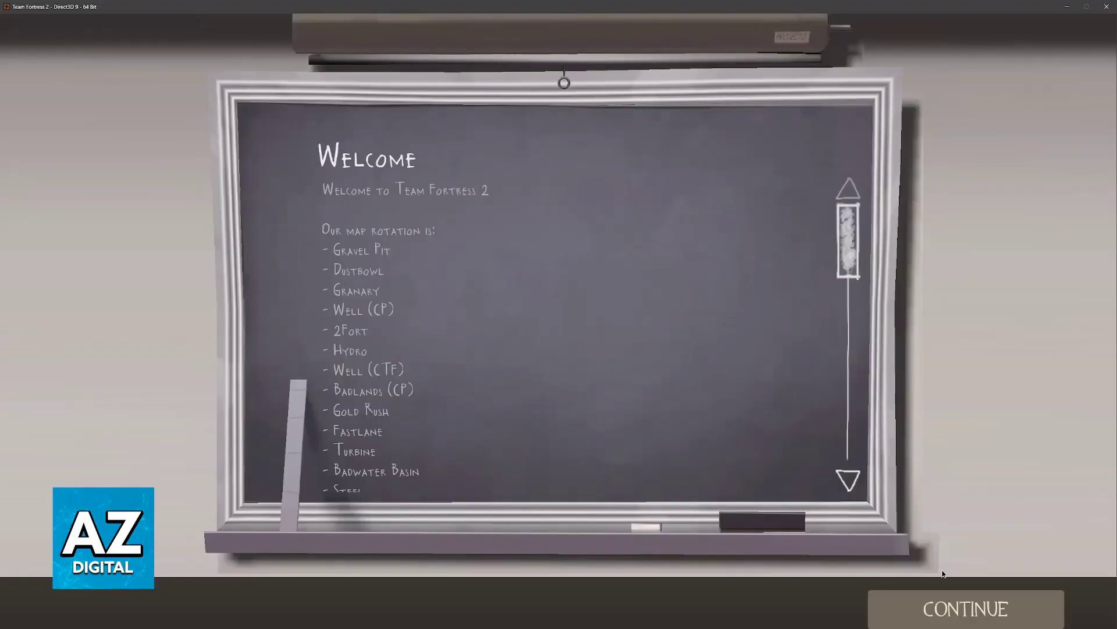
Continue past the welcome screens, join the RED team and pick the Soldier class.
{"action": "left_click", "coordinate": [969, 602]}
{"action": "left_click", "coordinate": [983, 597]}
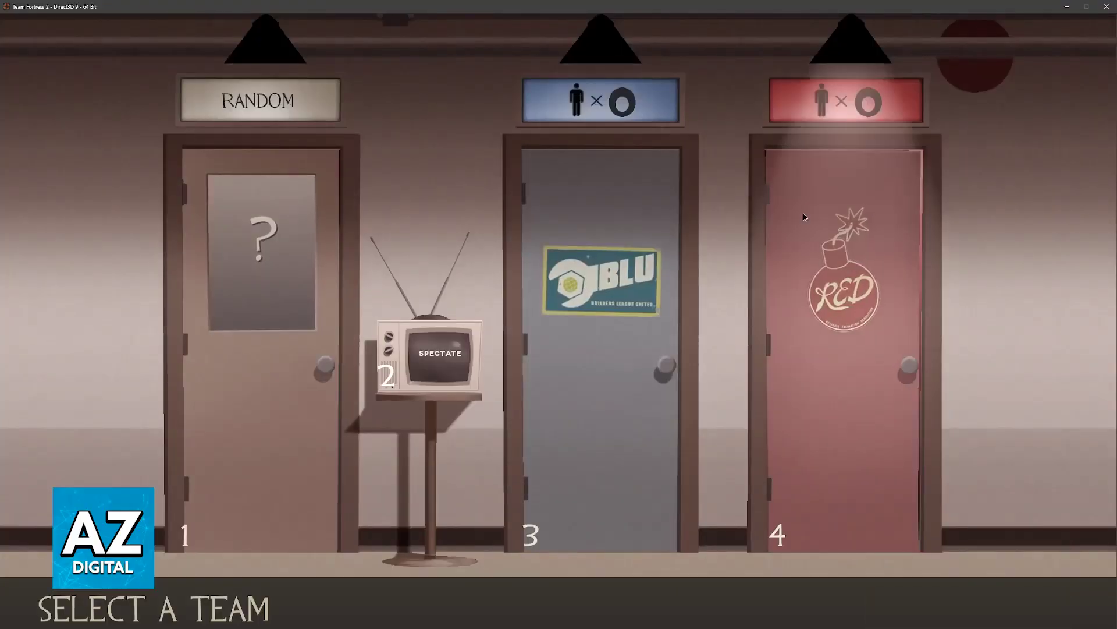
{"action": "left_click", "coordinate": [803, 213]}
{"action": "left_click", "coordinate": [274, 134]}
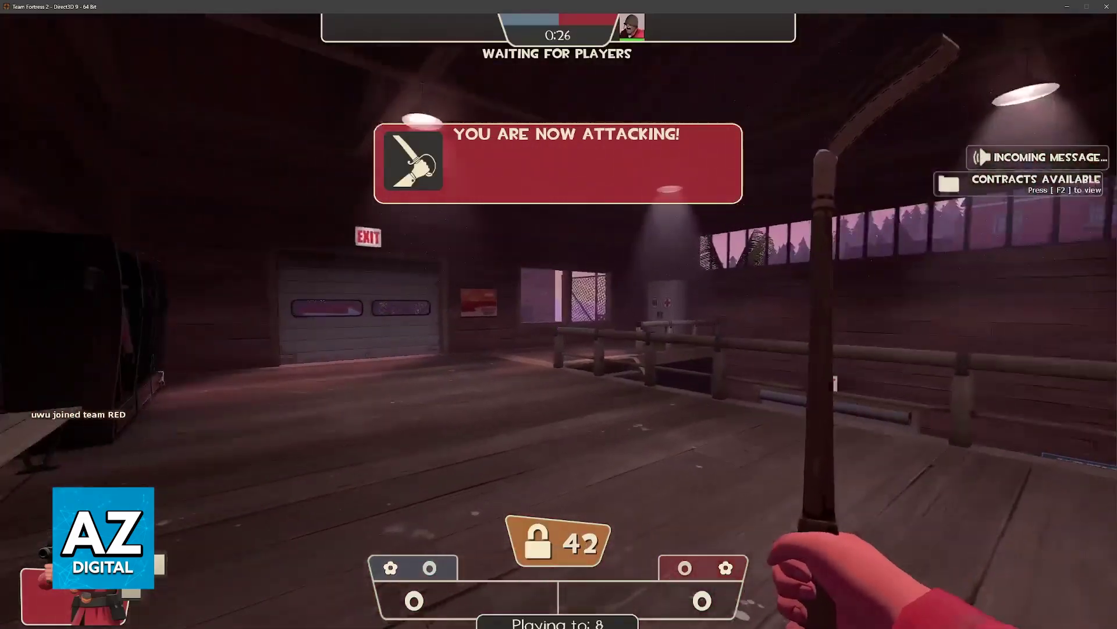
Explore the Leicoast map as Soldier, moving from the spawn room through the streets and rocket jumping over the buildings.
{"action": "key", "text": "1"}
{"action": "key", "text": "w"}
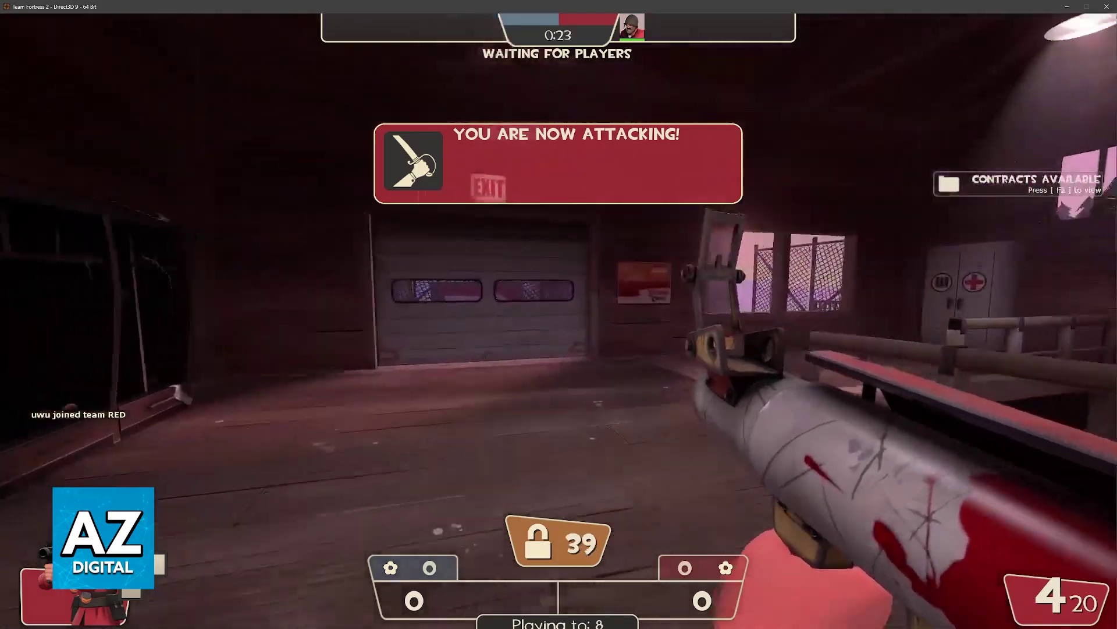
{"action": "key", "text": "w"}
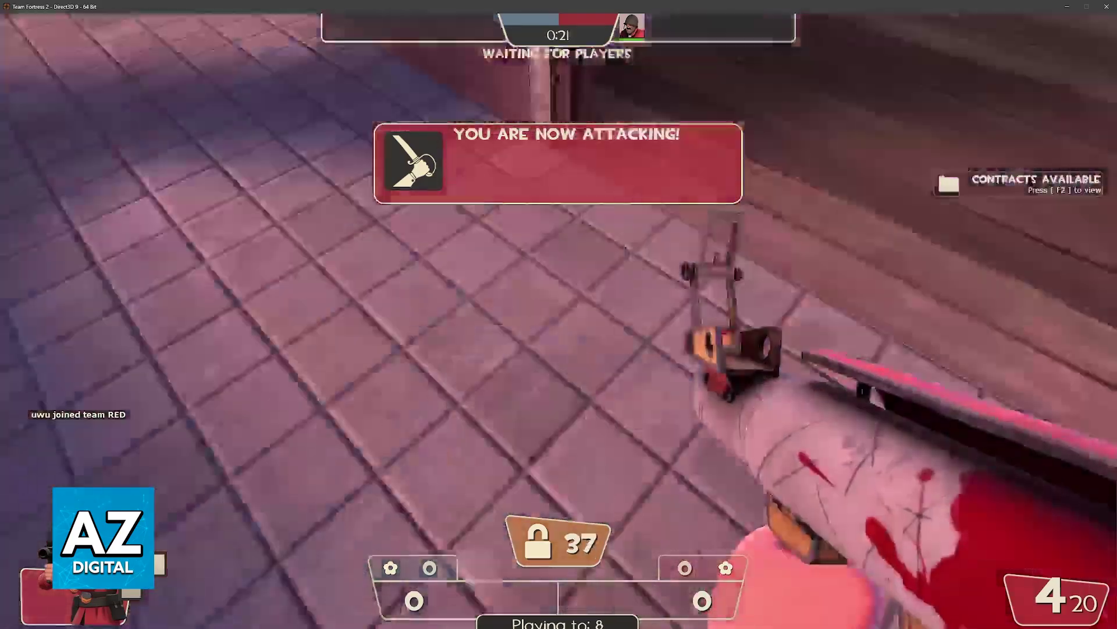
{"action": "key", "text": "space"}
{"action": "left_click", "coordinate": [558, 321]}
{"action": "left_click", "coordinate": [559, 321]}
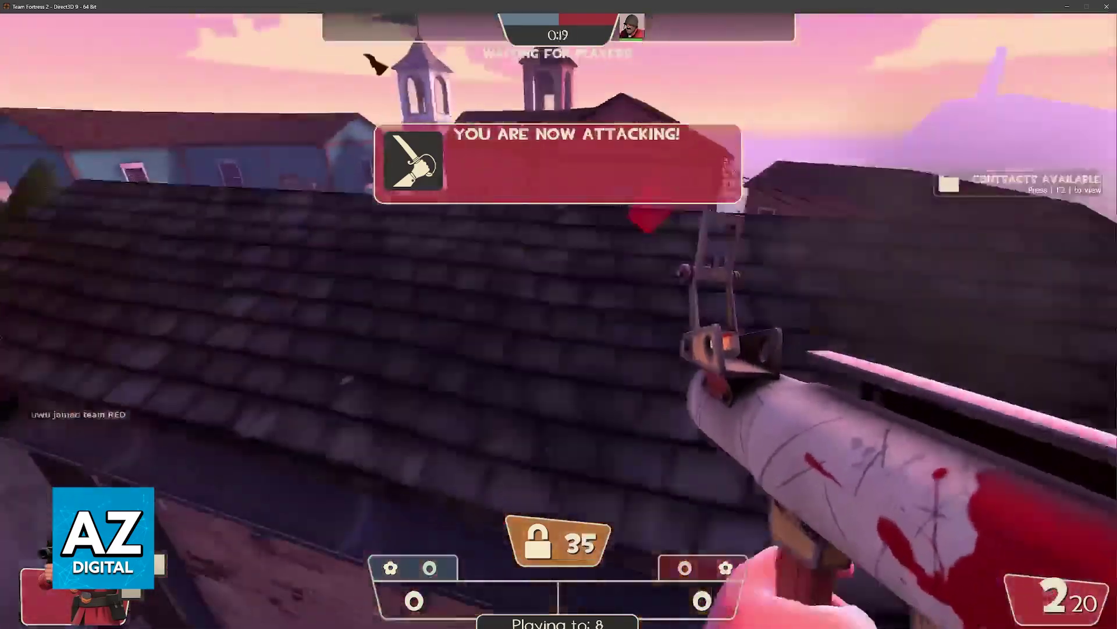
{"action": "key", "text": "w"}
{"action": "key", "text": "w"}
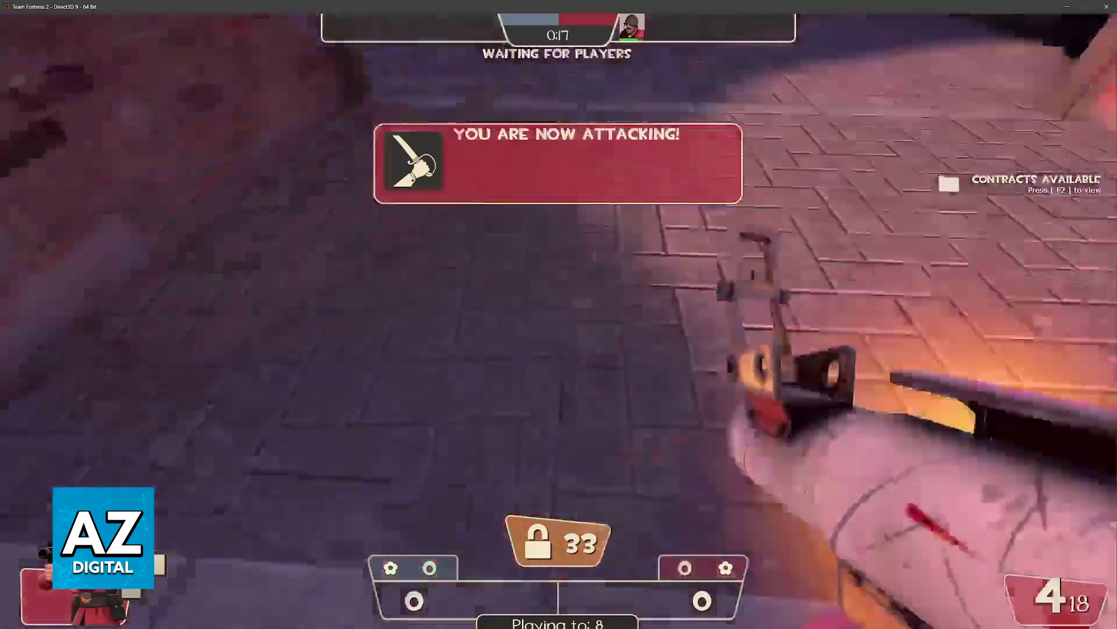
{"action": "key", "text": "space"}
{"action": "left_click", "coordinate": [559, 321]}
{"action": "key", "text": "w"}
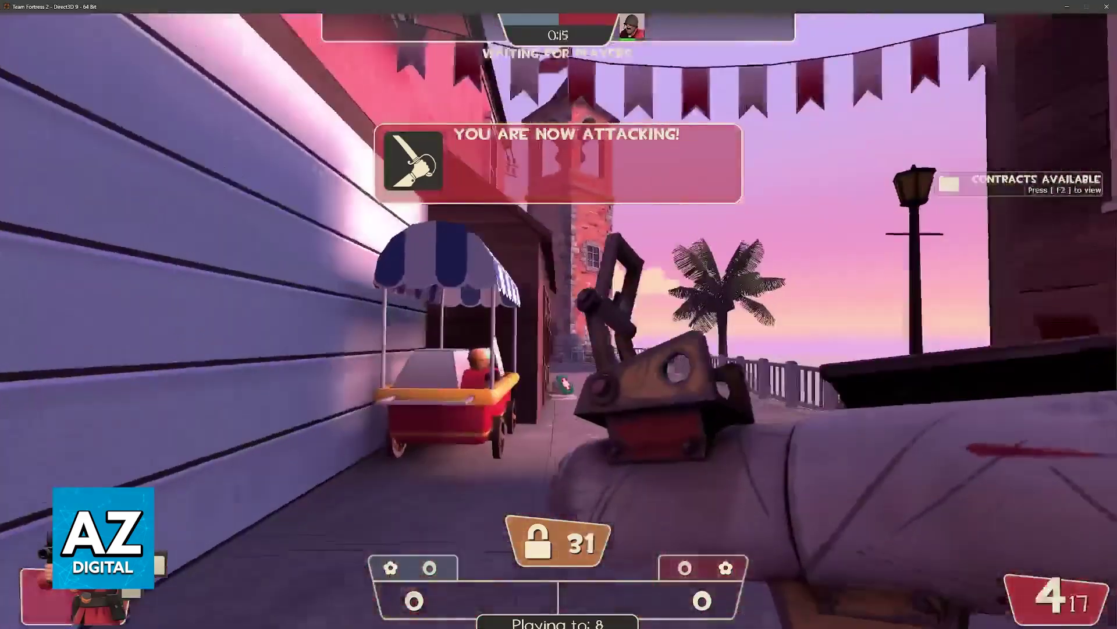
{"action": "key", "text": "w"}
{"action": "key", "text": "3"}
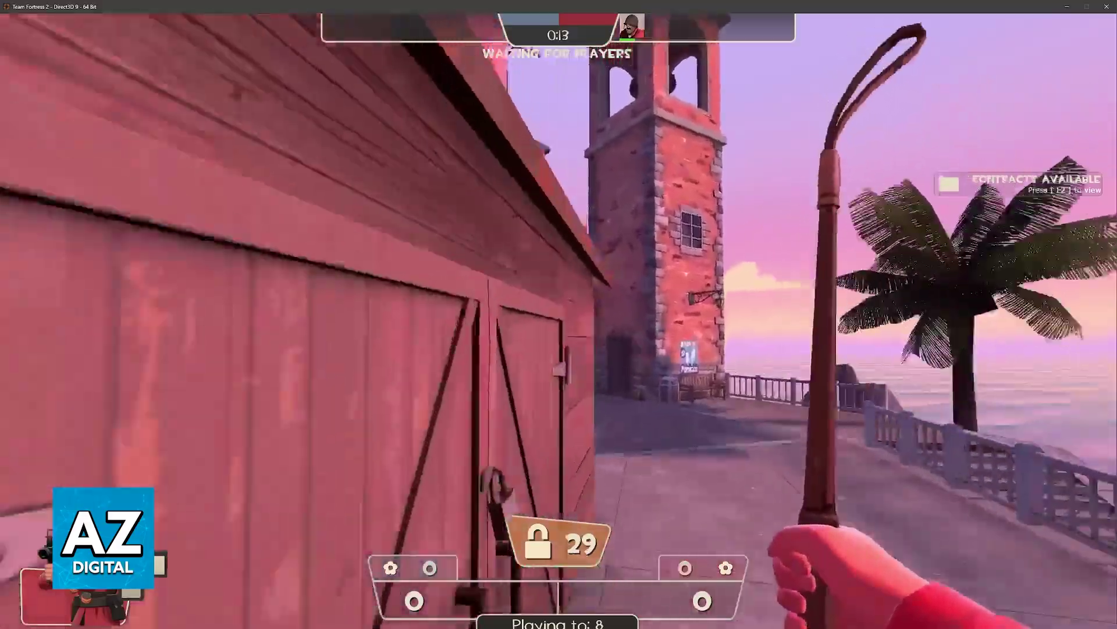
{"action": "key", "text": "1"}
{"action": "key", "text": "w"}
{"action": "key", "text": "space"}
{"action": "left_click", "coordinate": [559, 321]}
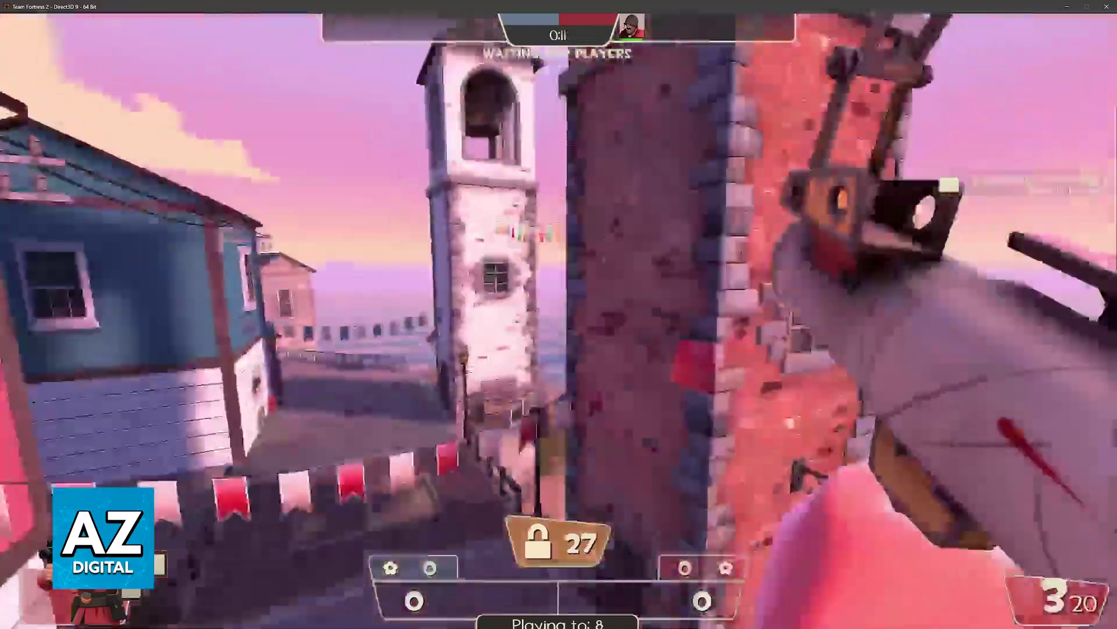
{"action": "left_click", "coordinate": [559, 320]}
{"action": "left_click", "coordinate": [559, 321]}
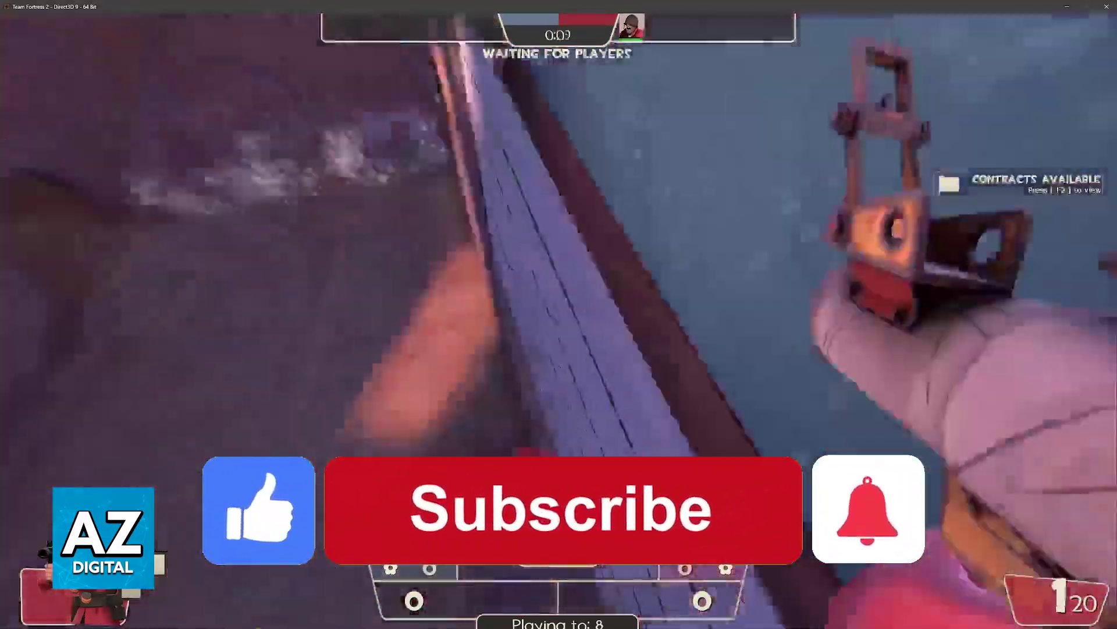
{"action": "key", "text": "w"}
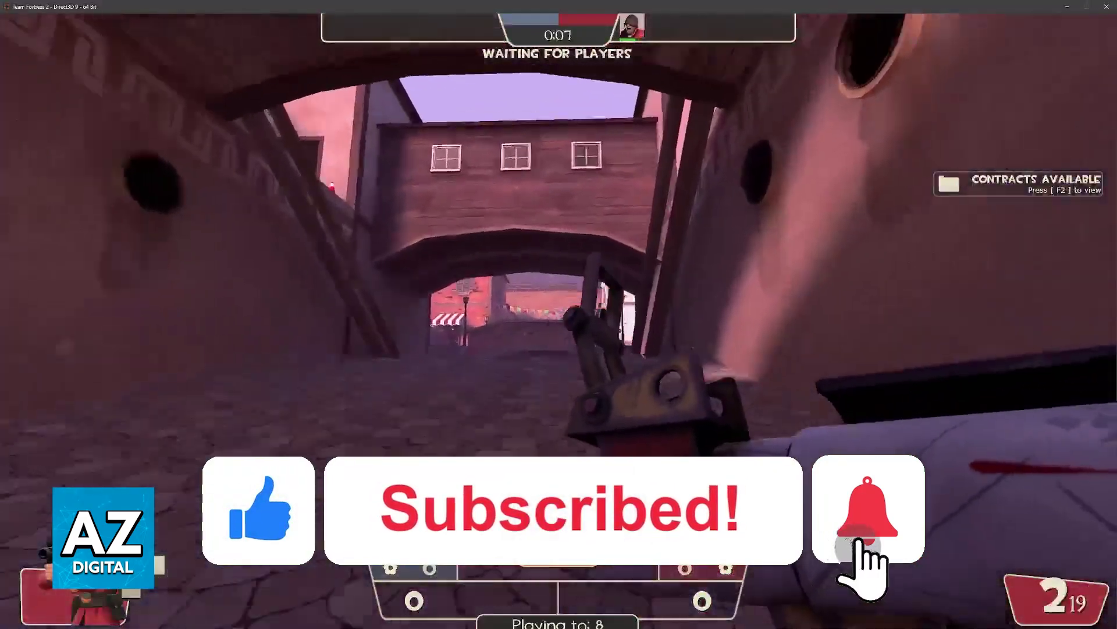
{"action": "key", "text": "w"}
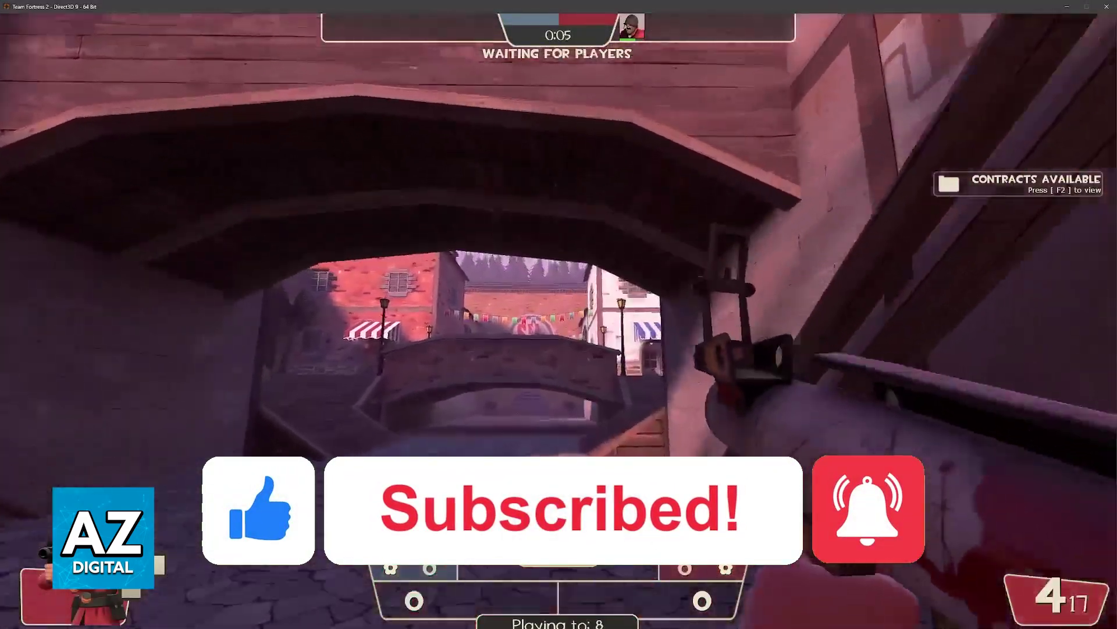